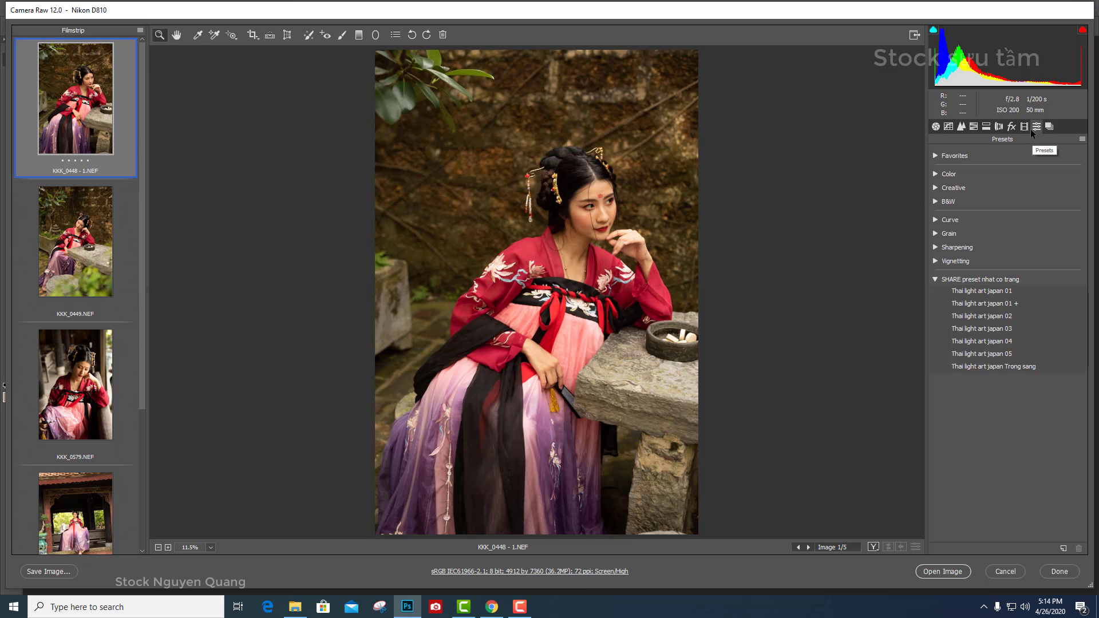
Try the presets Thai light art japan 01 and 01 + on KKK_0448 - 1.NEF and apply Thai light art japan Trong sang.
left_click(1008, 292)
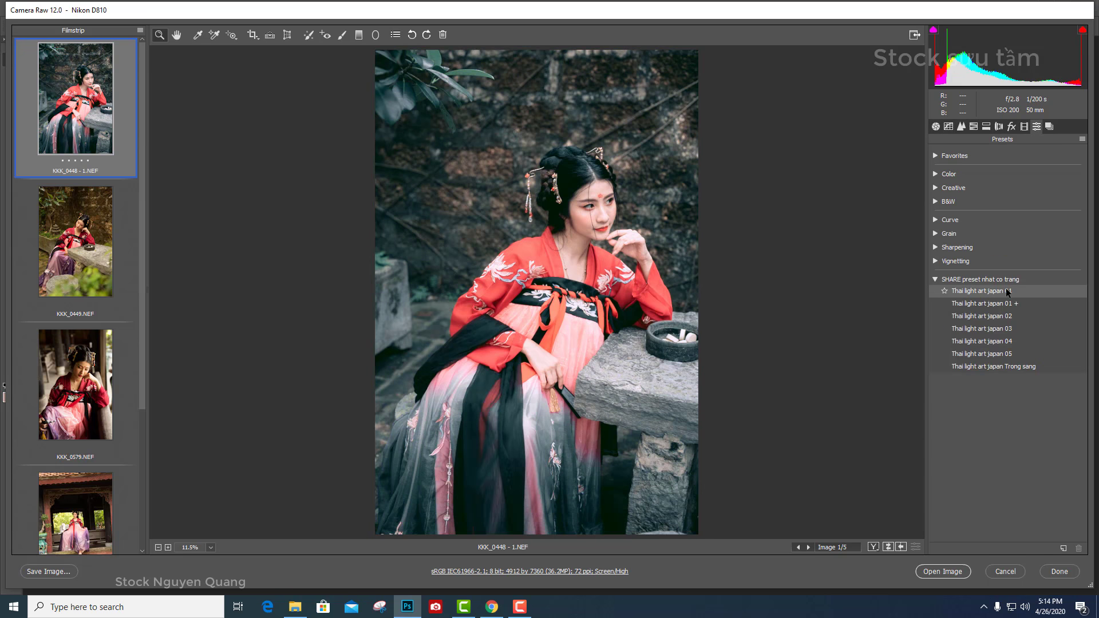
left_click(1010, 304)
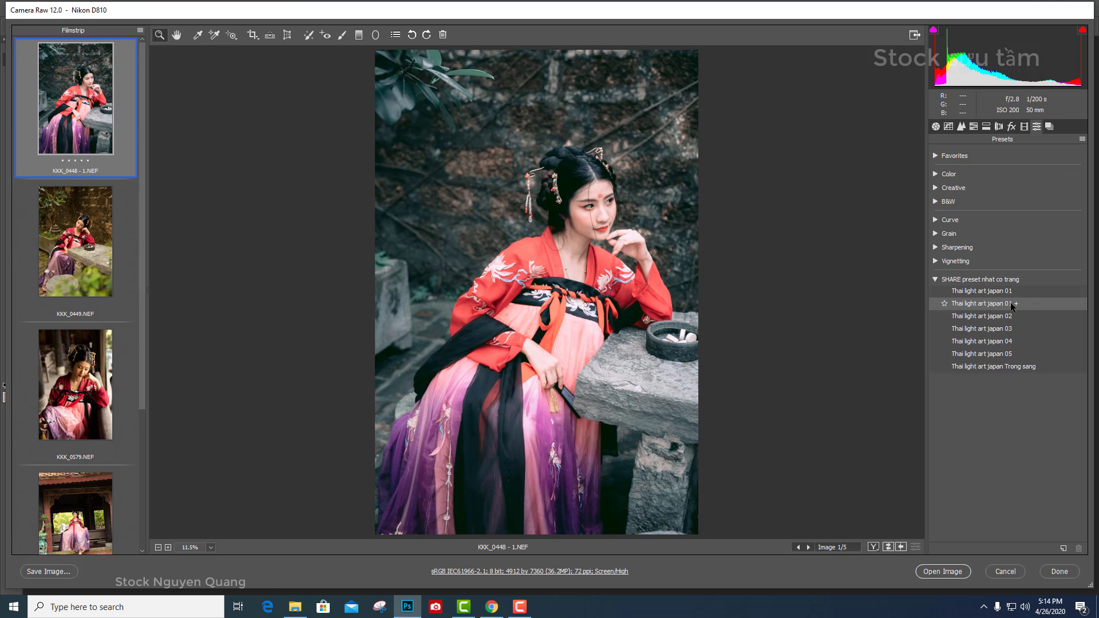
left_click(1027, 367)
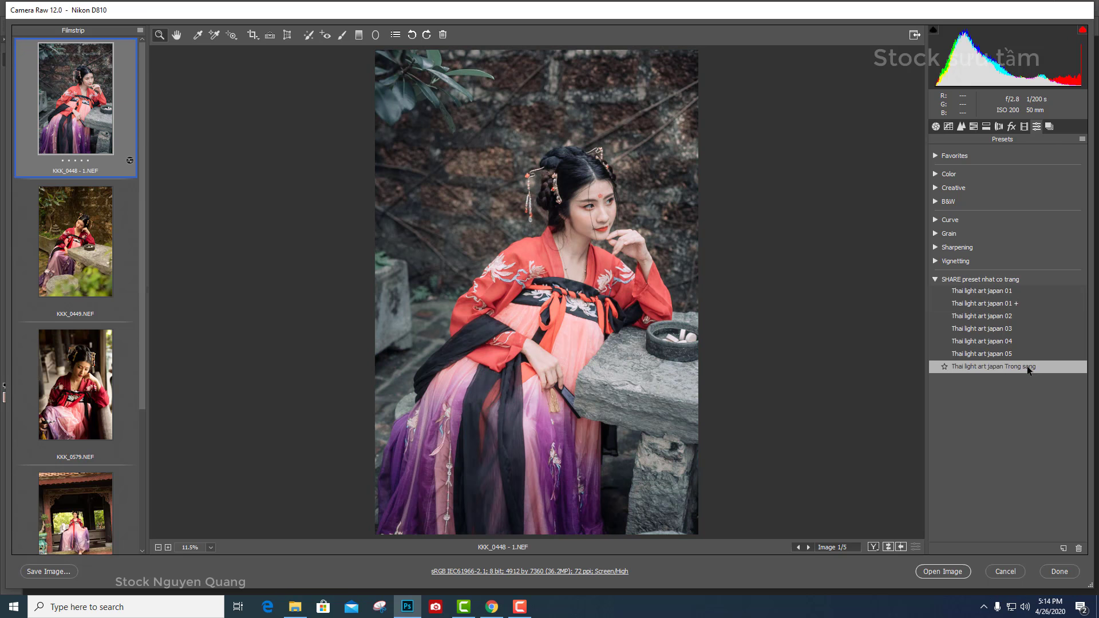
left_click(622, 243)
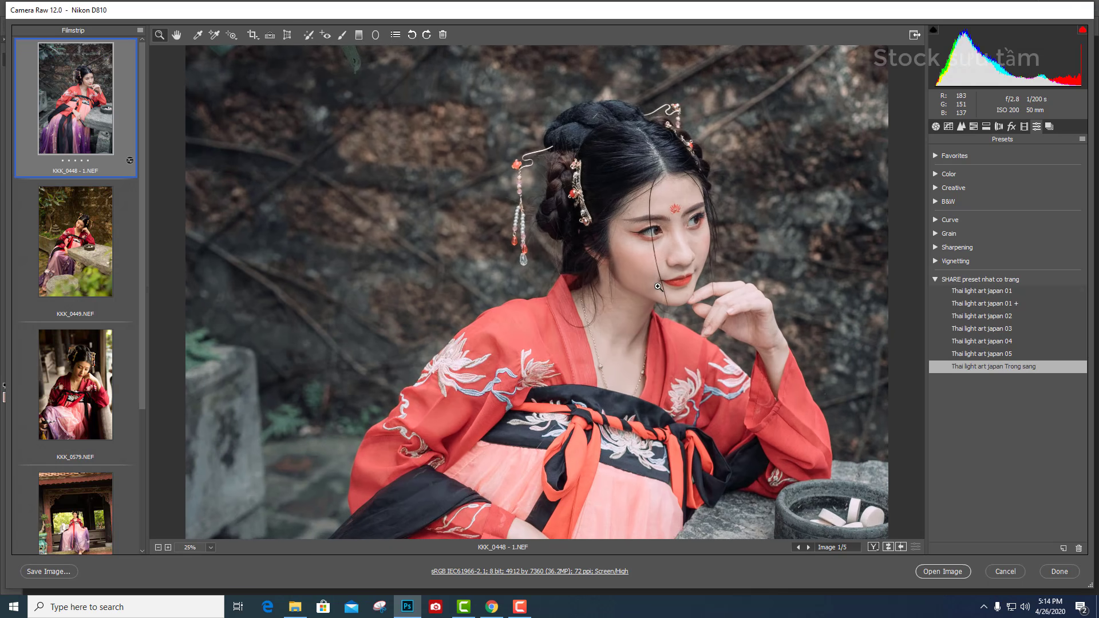
left_click(657, 286, "alt")
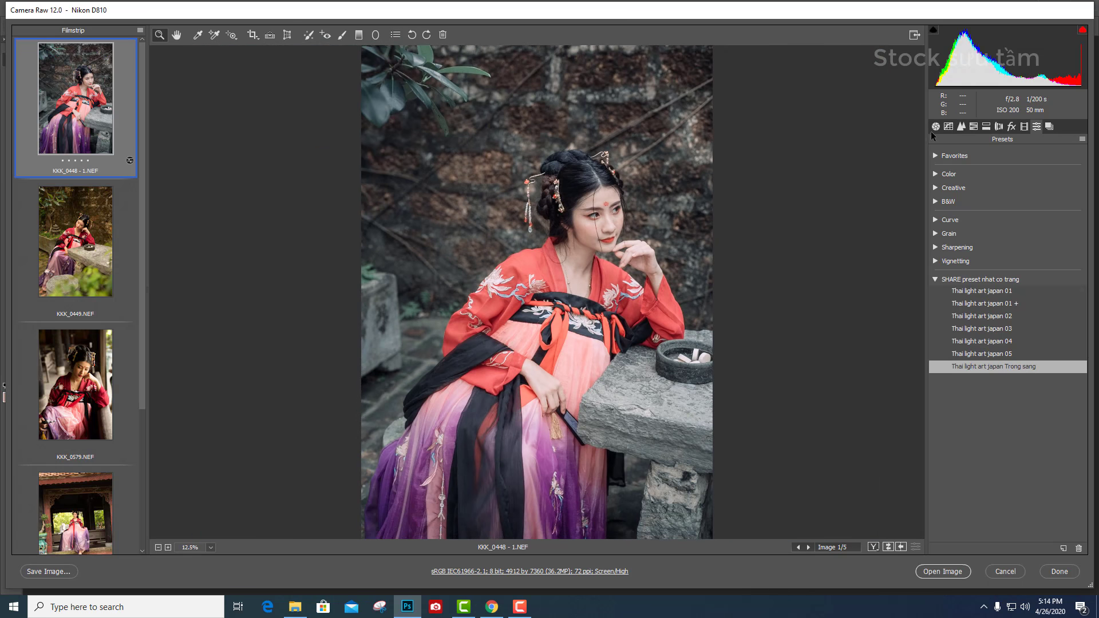
Set the exposure of KKK_0448 - 1.NEF to -0.55 and its contrast to +27.
left_click(935, 126)
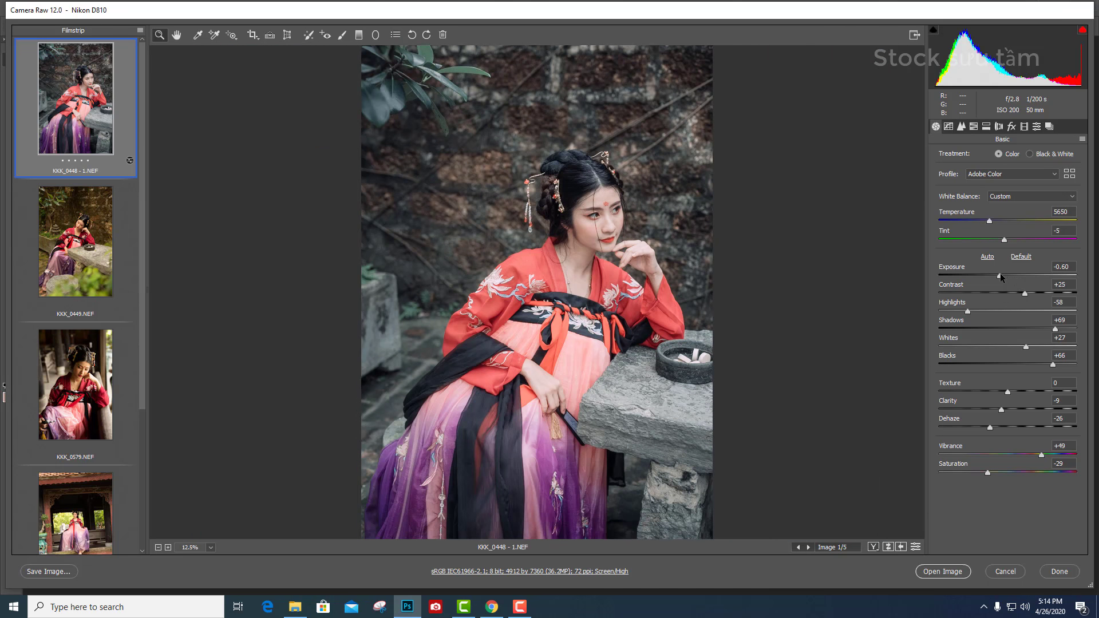
left_click(1000, 275)
left_click_drag(1001, 274, 1027, 293)
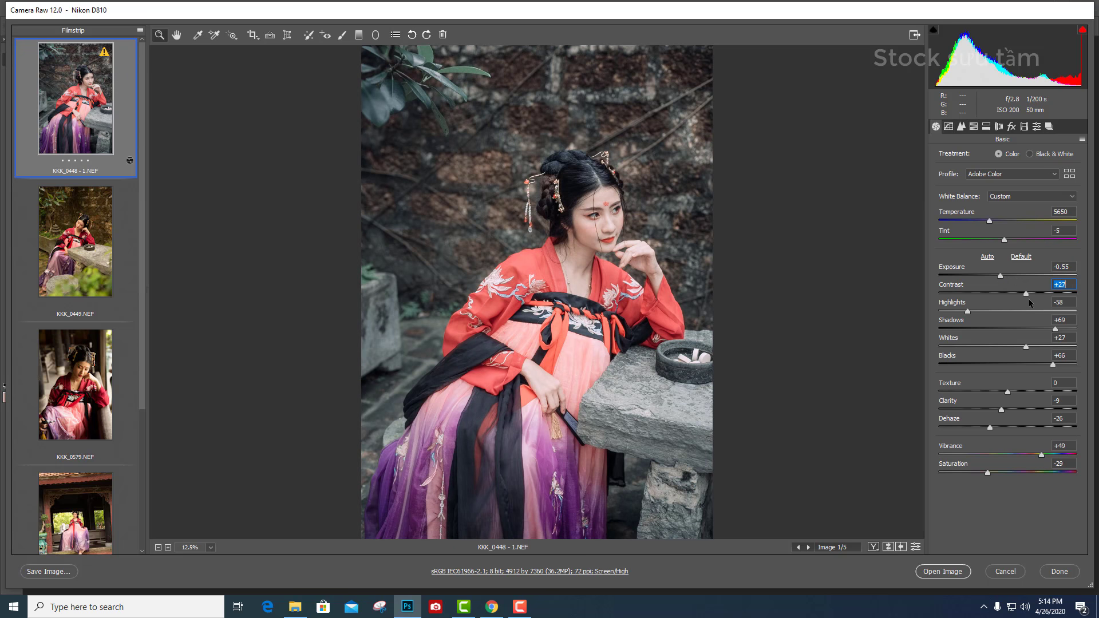
left_click(619, 302, "alt")
Apply the Thai light art japan Trong sang preset to KKK_0449.NEF and KKK_0579.NEF.
left_click(109, 237)
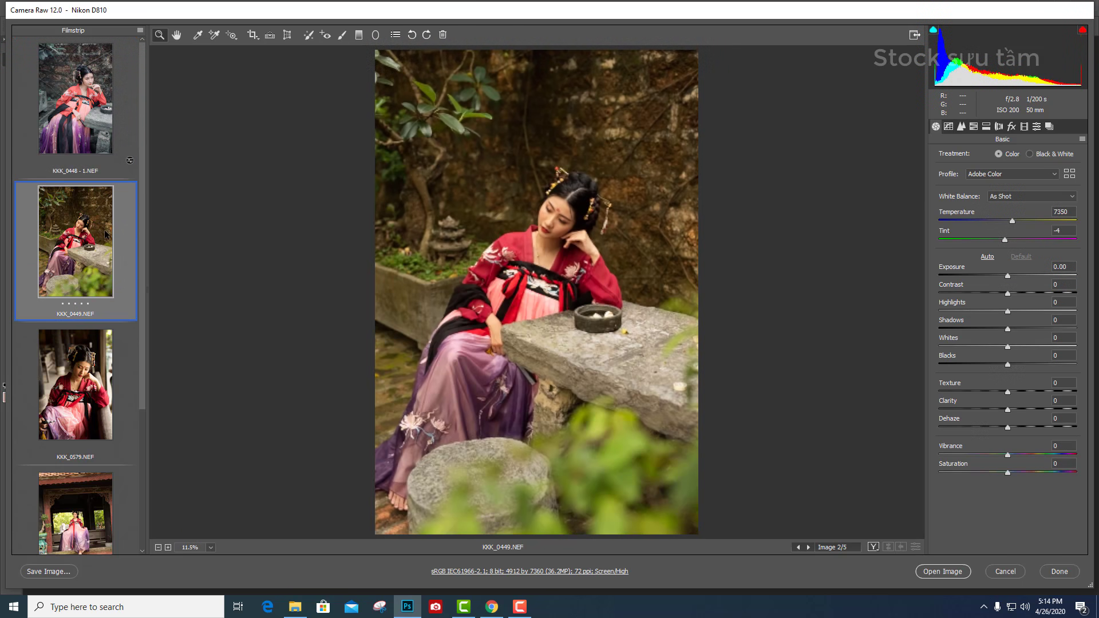
left_click(1036, 127)
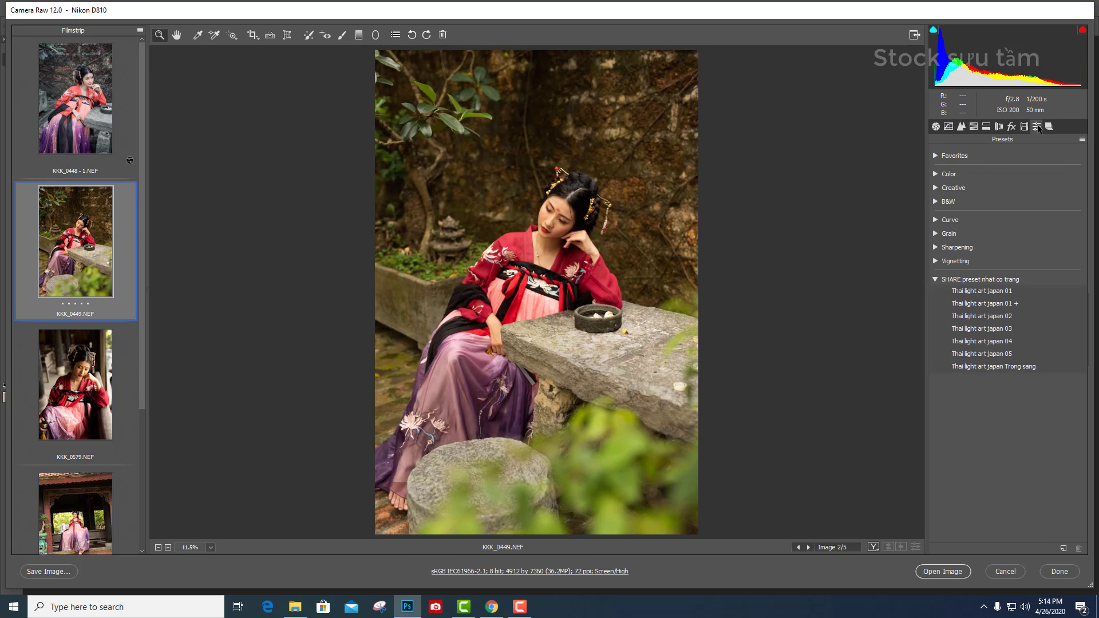
left_click(1006, 366)
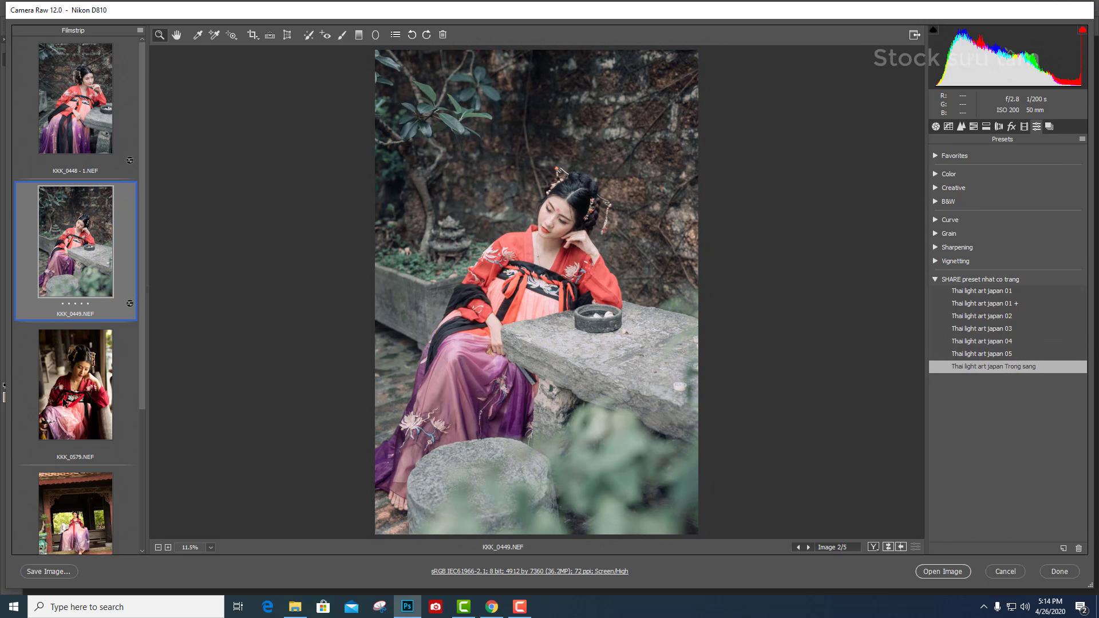
left_click(65, 404)
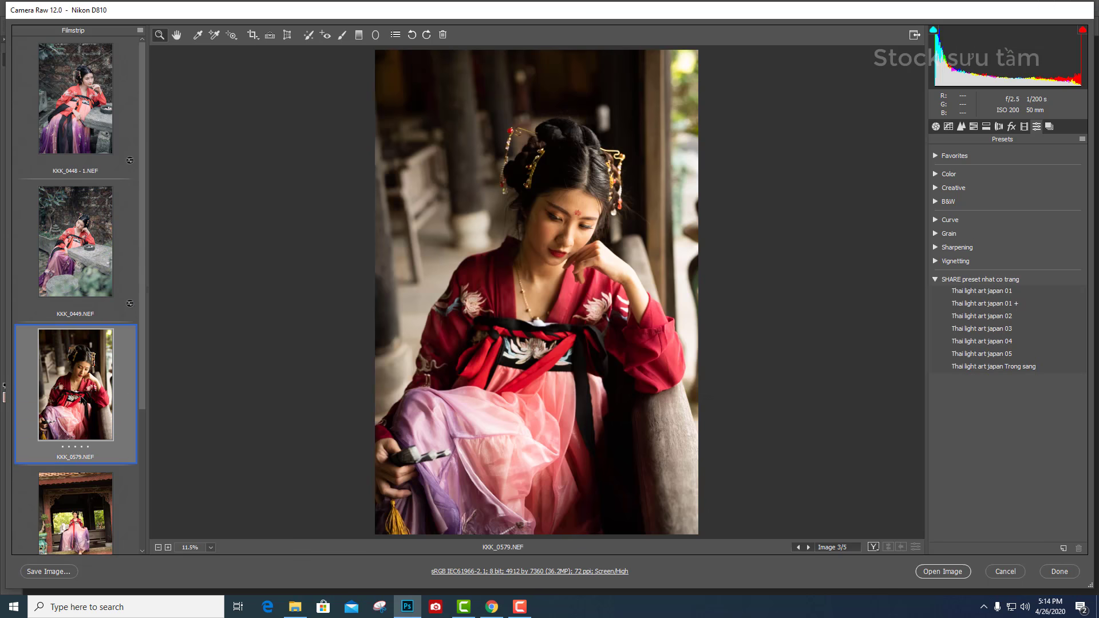
left_click(991, 366)
Apply the Thai light art japan Trong sang preset to KKK_0582.NEF.
scroll(49, 453, "down", 2)
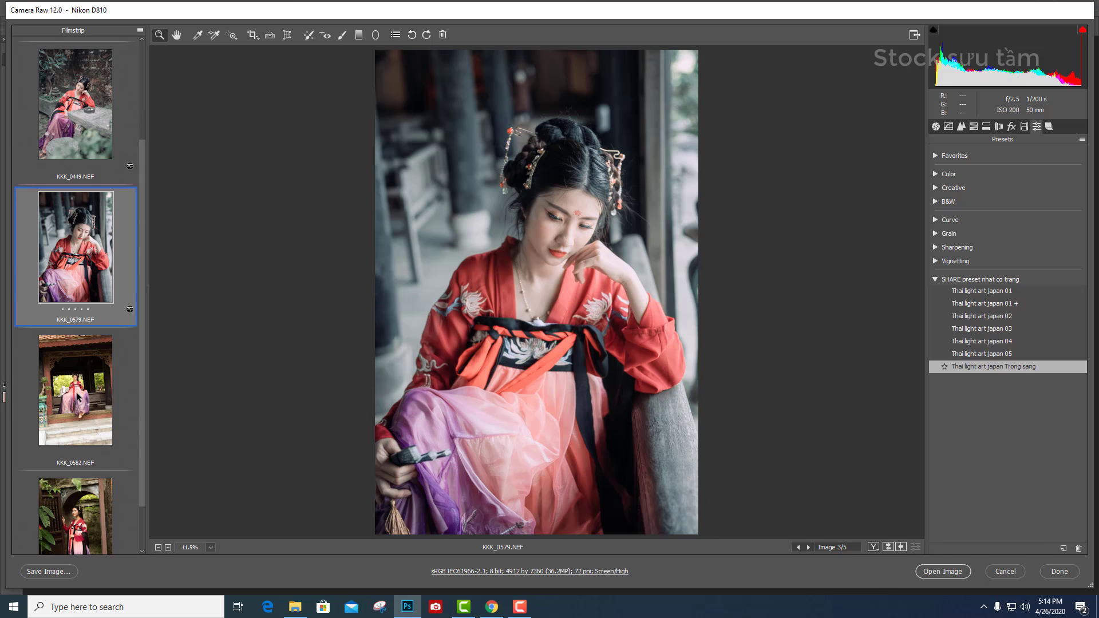
left_click(79, 398)
left_click(989, 367)
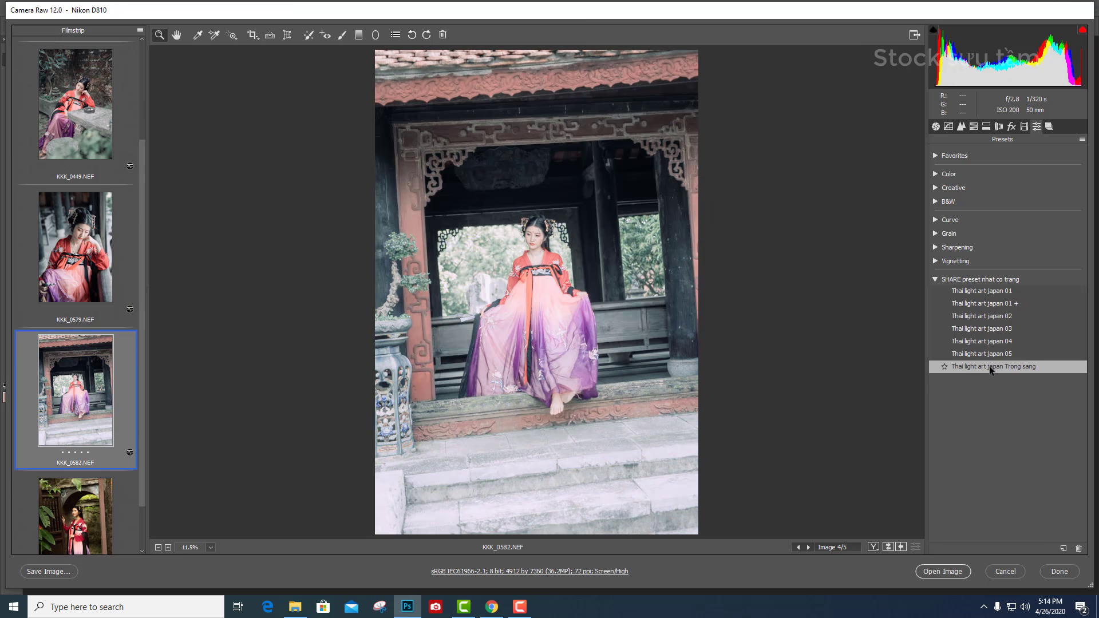
Set the exposure of KKK_0582.NEF to -0.85, whites to -12 and saturation to -22.
left_click(935, 126)
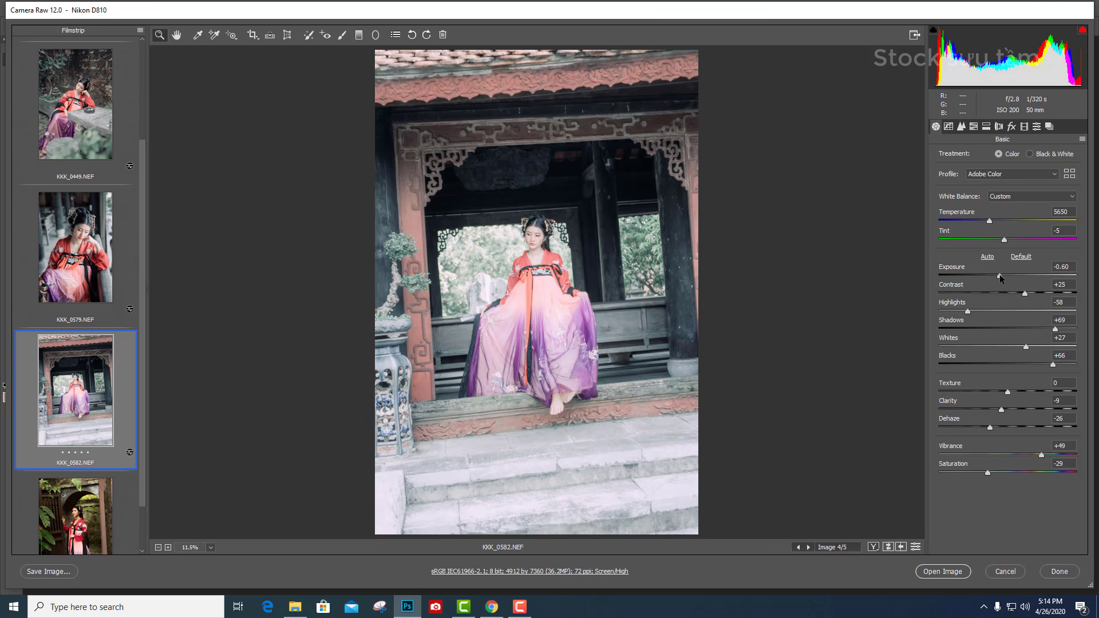
left_click_drag(999, 274, 997, 277)
left_click_drag(1025, 347, 999, 347)
scroll(80, 506, "down", 1)
scroll(87, 505, "down", 1)
left_click_drag(991, 471, 994, 472)
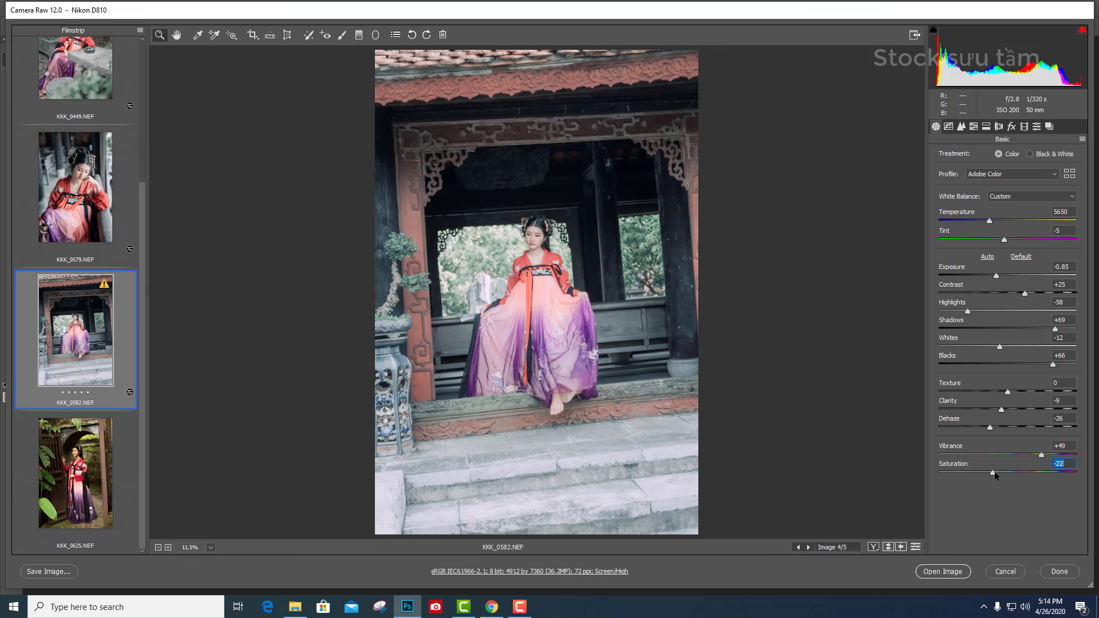
Compare the presets Trong sang, 01 + and 01 on KKK_0625.NEF and keep Thai light art japan Trong sang applied.
left_click(67, 490)
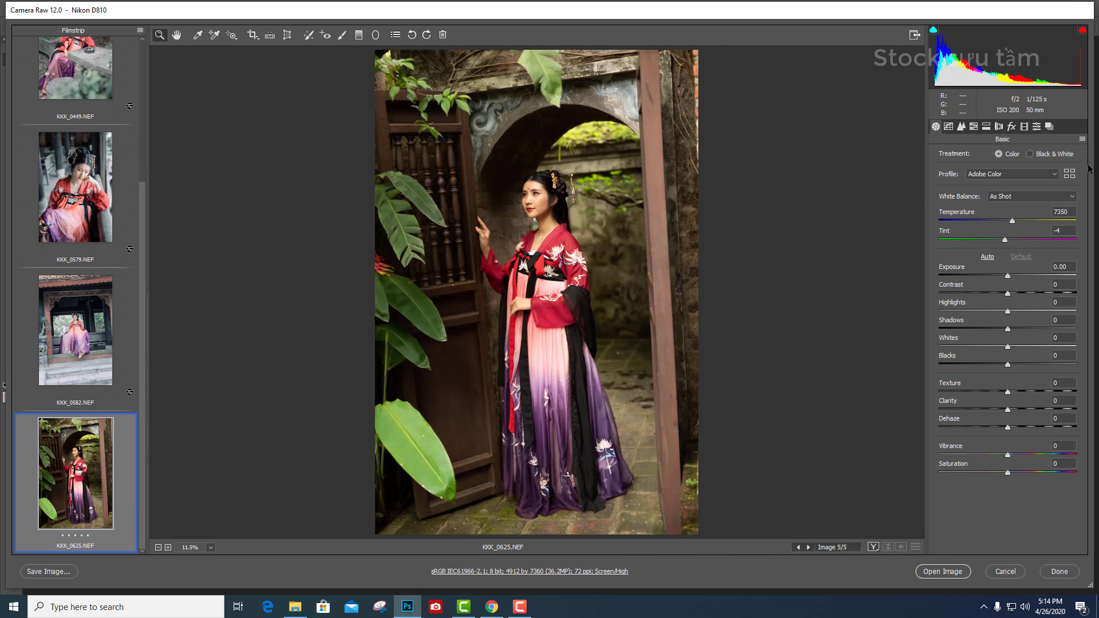
left_click(1033, 128)
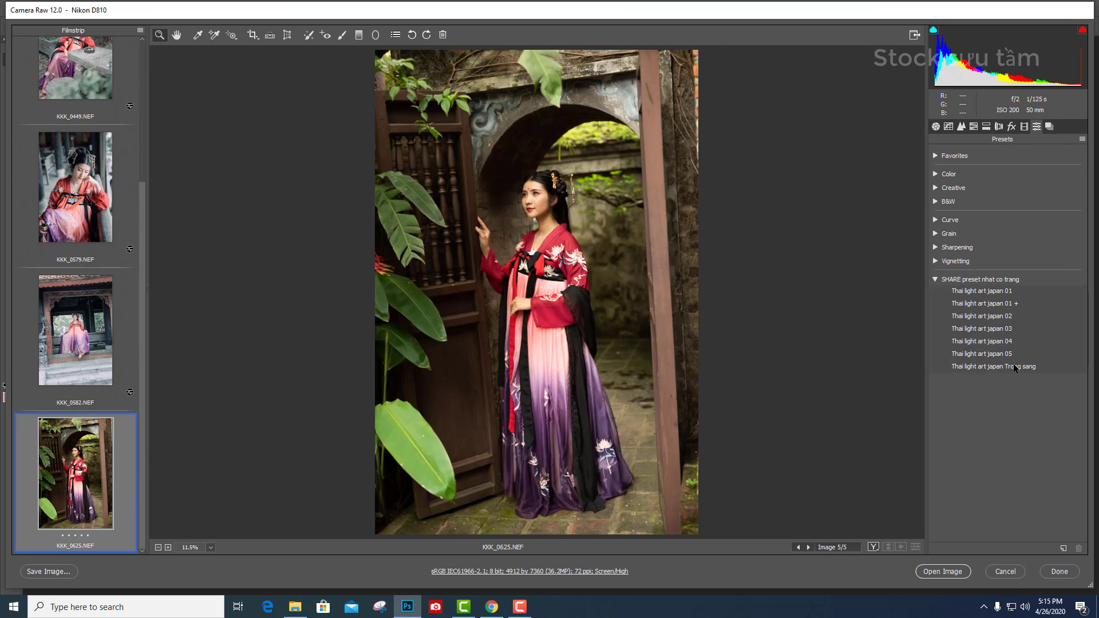
left_click(1012, 366)
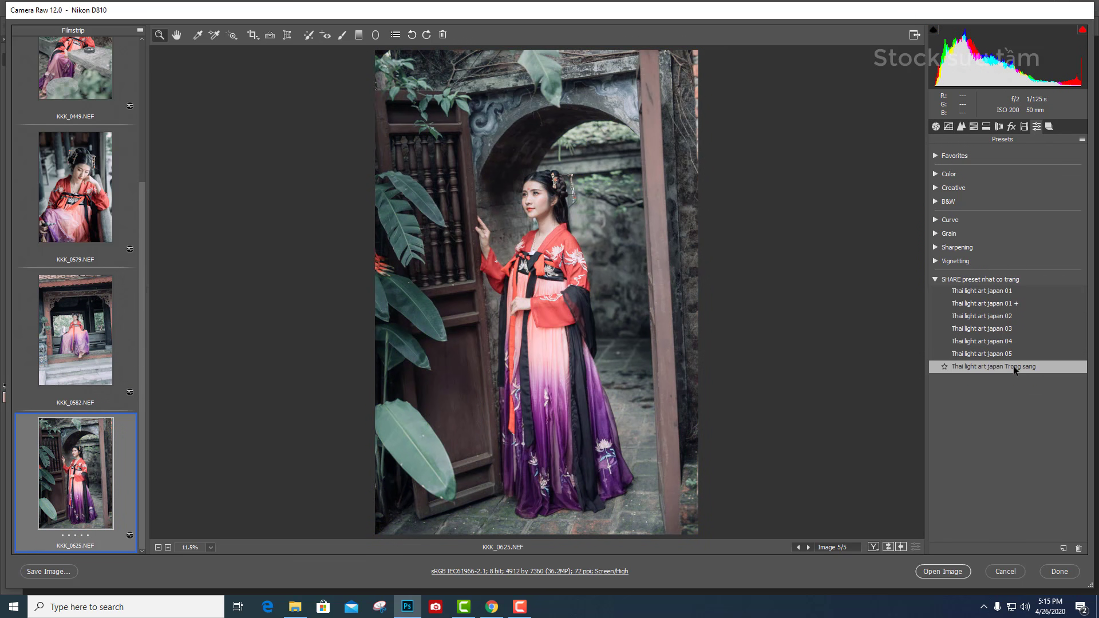
left_click(1013, 304)
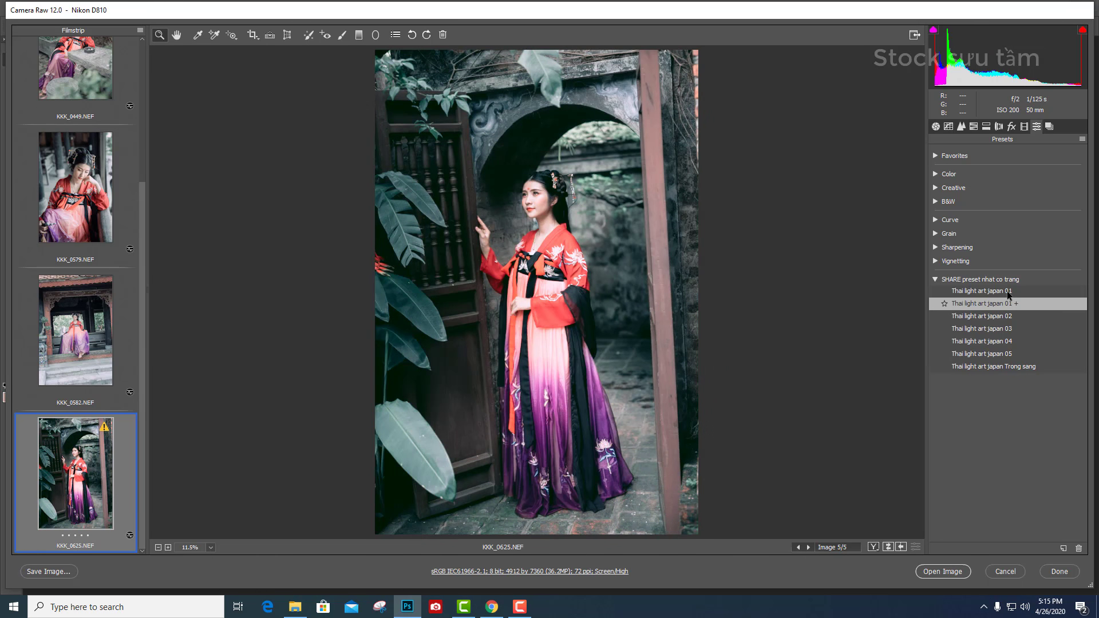
left_click(1008, 291)
left_click(1011, 304)
left_click(1013, 367)
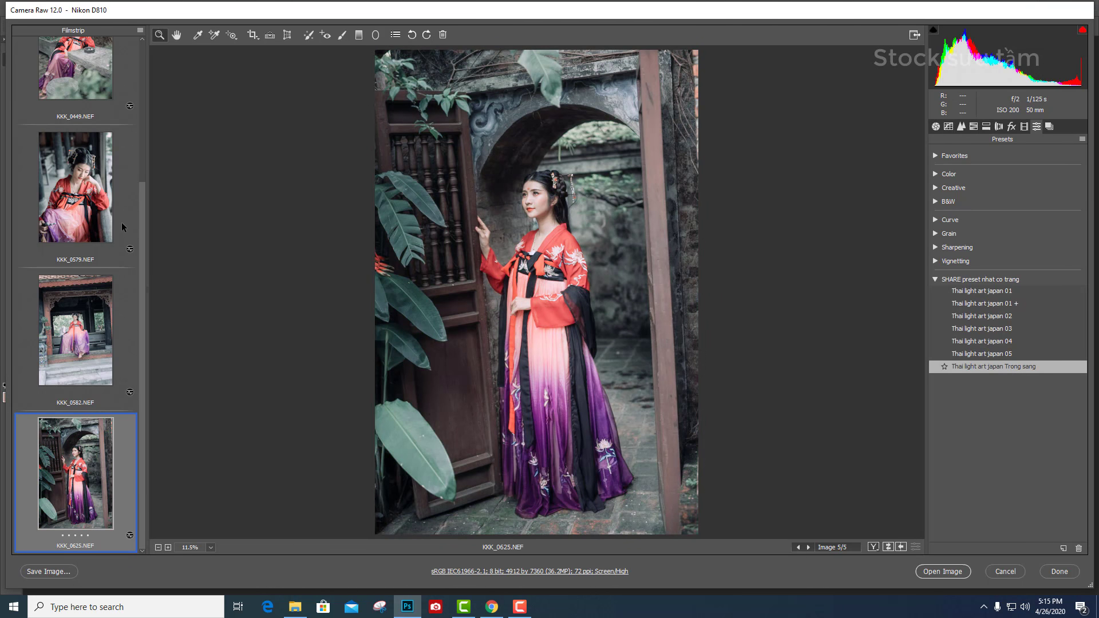
Save all five filmstrip photos to a chosen folder and close Camera Raw without opening the images.
key("ctrl+a")
left_click(49, 571)
left_click(393, 104)
double_click(471, 176)
left_click(995, 414)
left_click(967, 69)
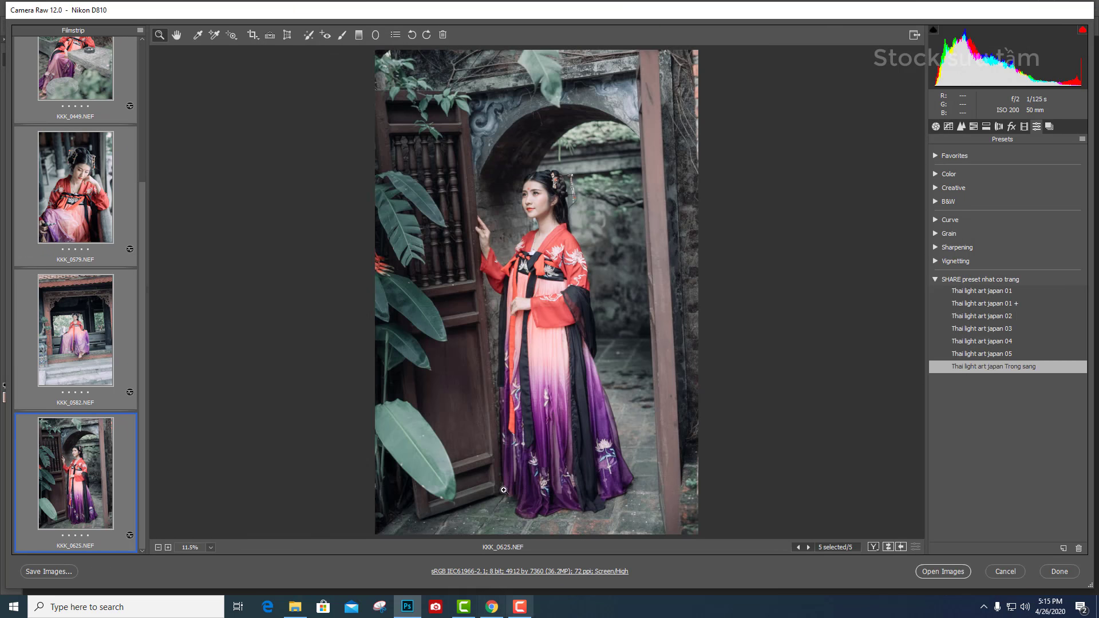
left_click(1003, 572)
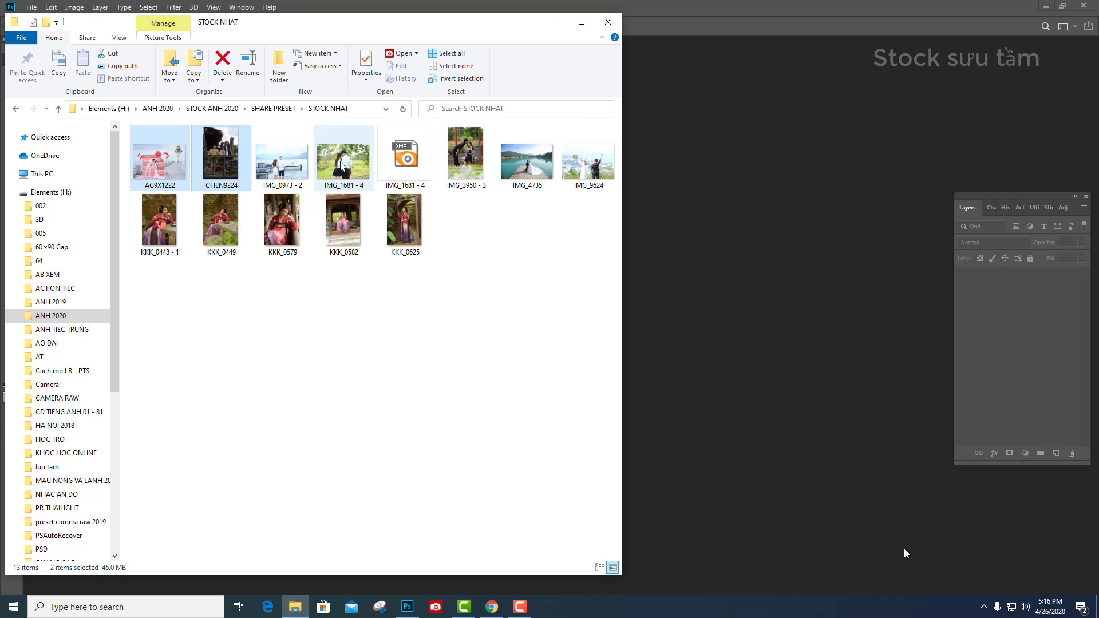
Select the files from AG9X1222 through IMG_9624 in the STOCK NHAT folder and open them in Photoshop's Camera Raw.
left_click(343, 164, "ctrl")
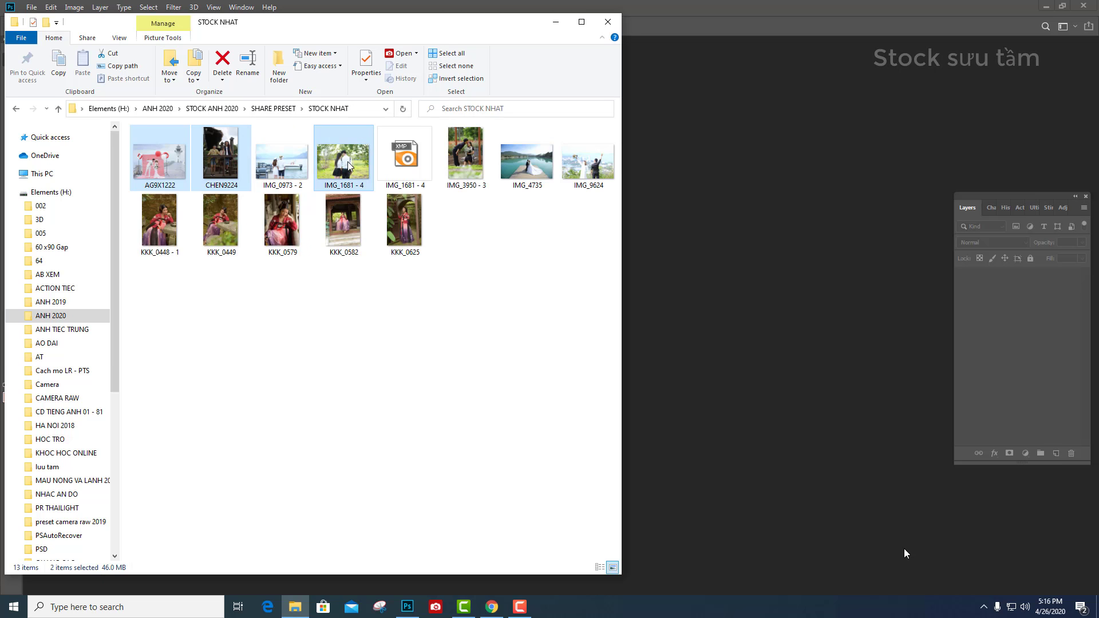
left_click(406, 160, "ctrl")
left_click(465, 163, "ctrl")
left_click(526, 166, "ctrl")
left_click(590, 171, "ctrl")
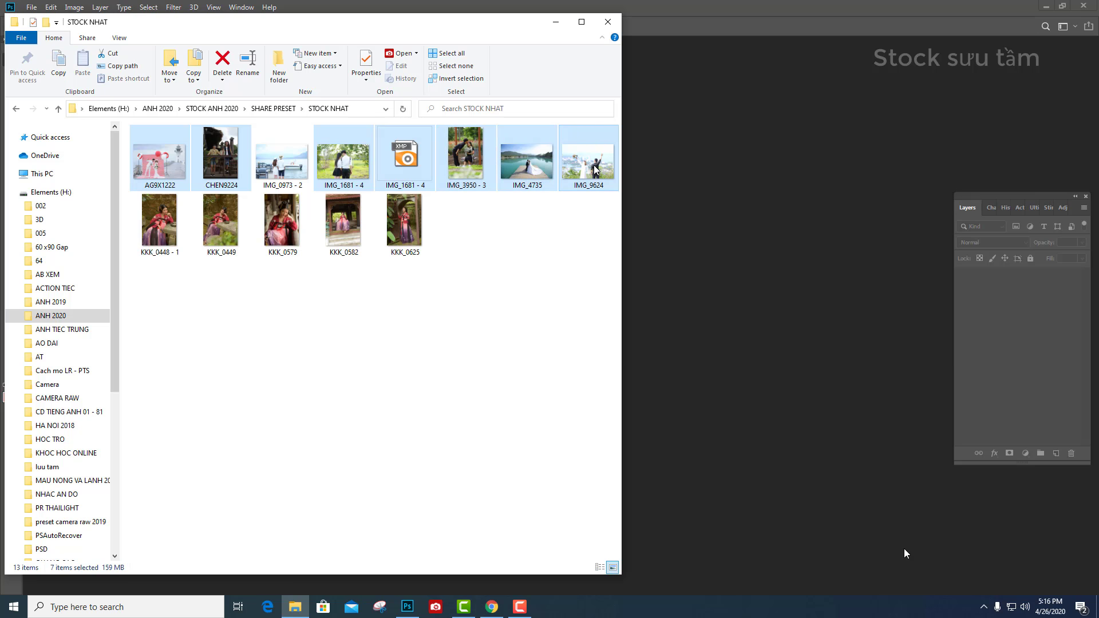
left_click_drag(592, 171, 672, 191)
left_click(146, 166)
left_click(588, 163, "shift")
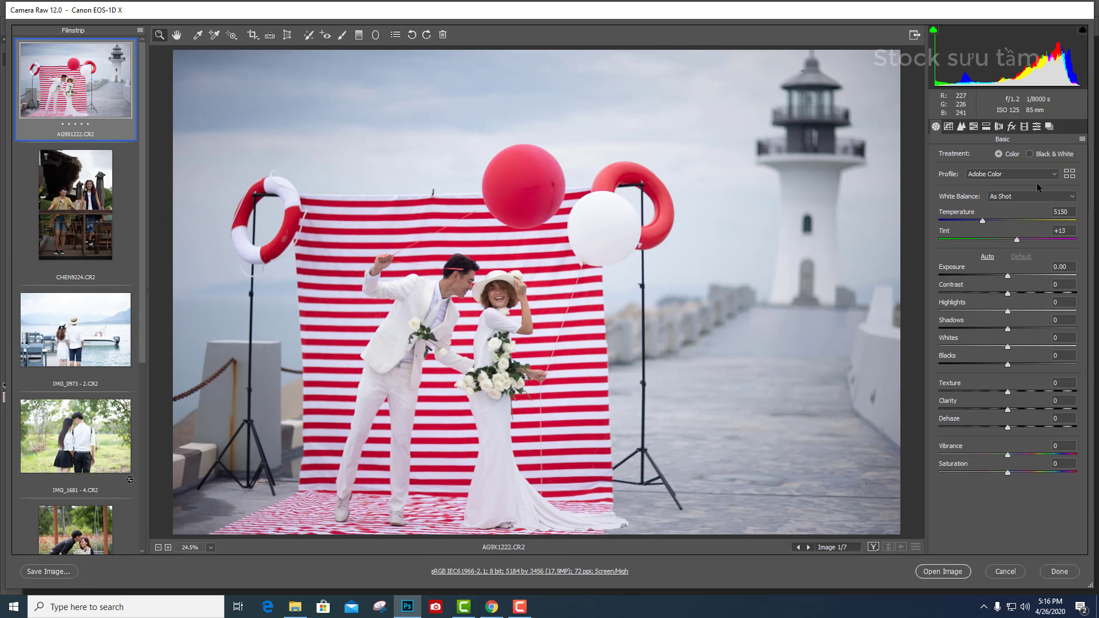
Compare the presets Thai light art japan 05 and 04 on AG9X1222.CR2 and keep Thai light art japan 05 applied.
left_click(1035, 127)
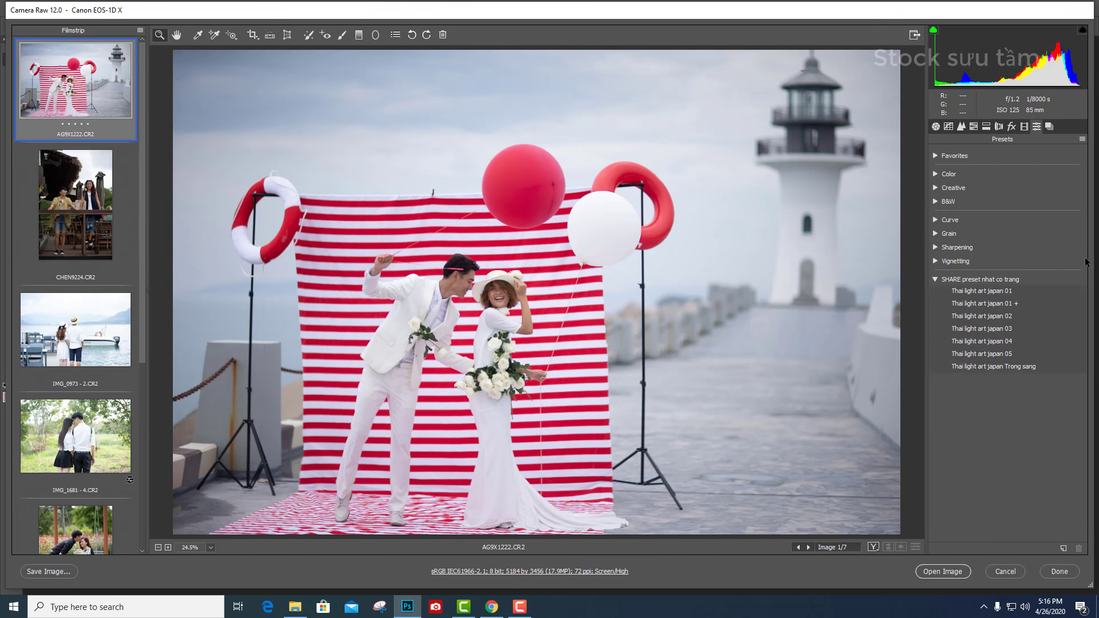
left_click(1001, 354)
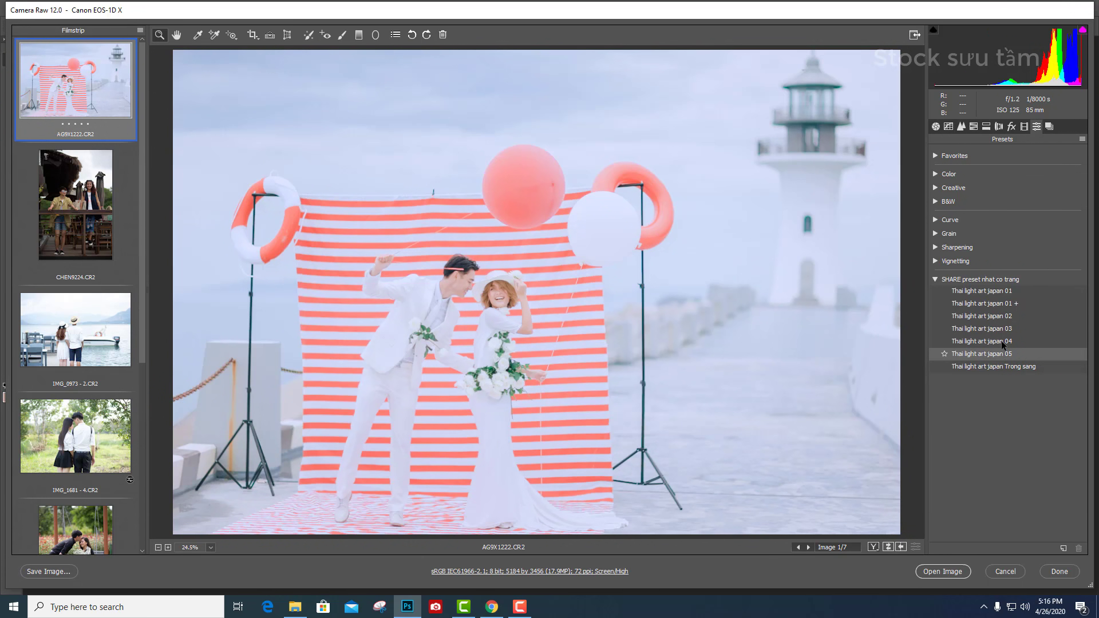
left_click(1000, 341)
left_click(1000, 352)
left_click(559, 320, "alt")
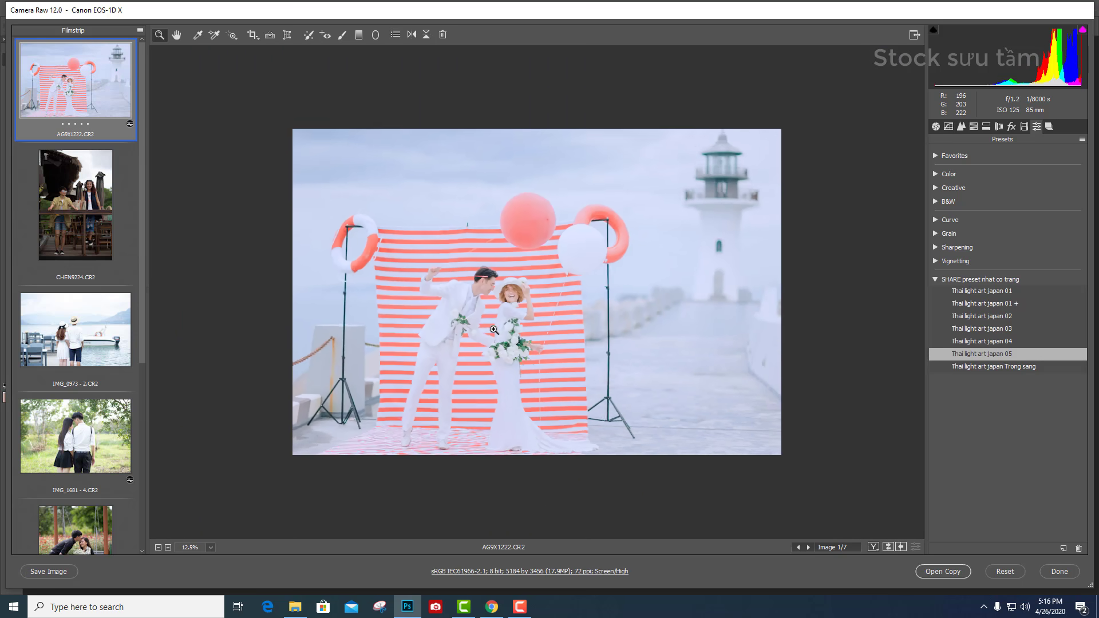
left_click(559, 319, "alt")
Set the blacks of AG9X1222.CR2 to -23 and its vibrance to +10.
left_click(935, 127)
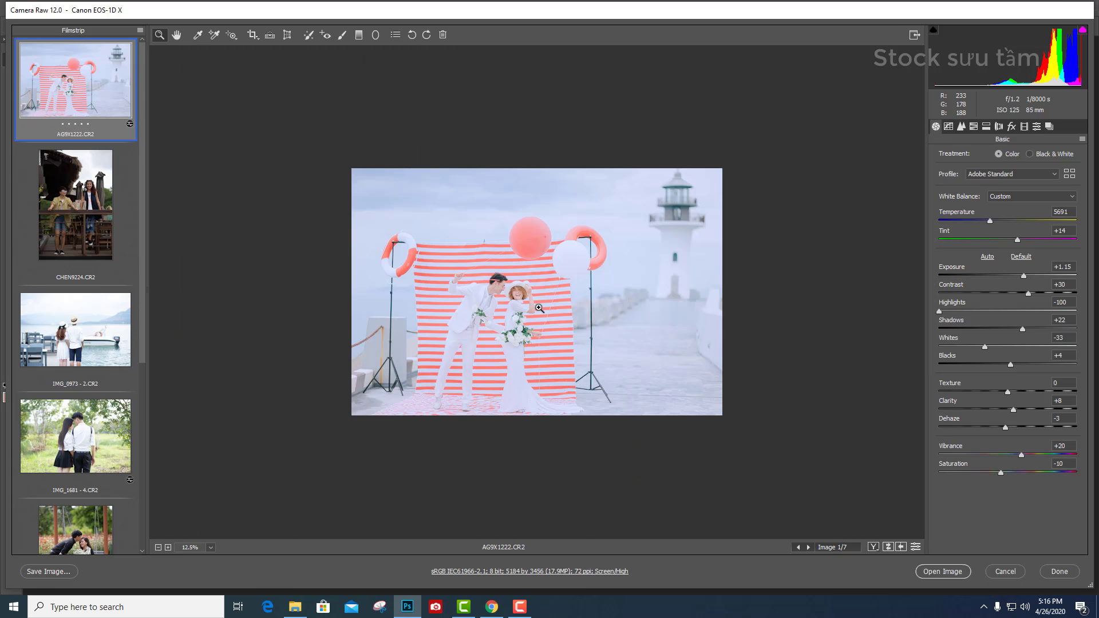
key("ctrl+plus")
key("ctrl+plus")
left_click_drag(1011, 363, 993, 365)
left_click_drag(1020, 454, 1012, 452)
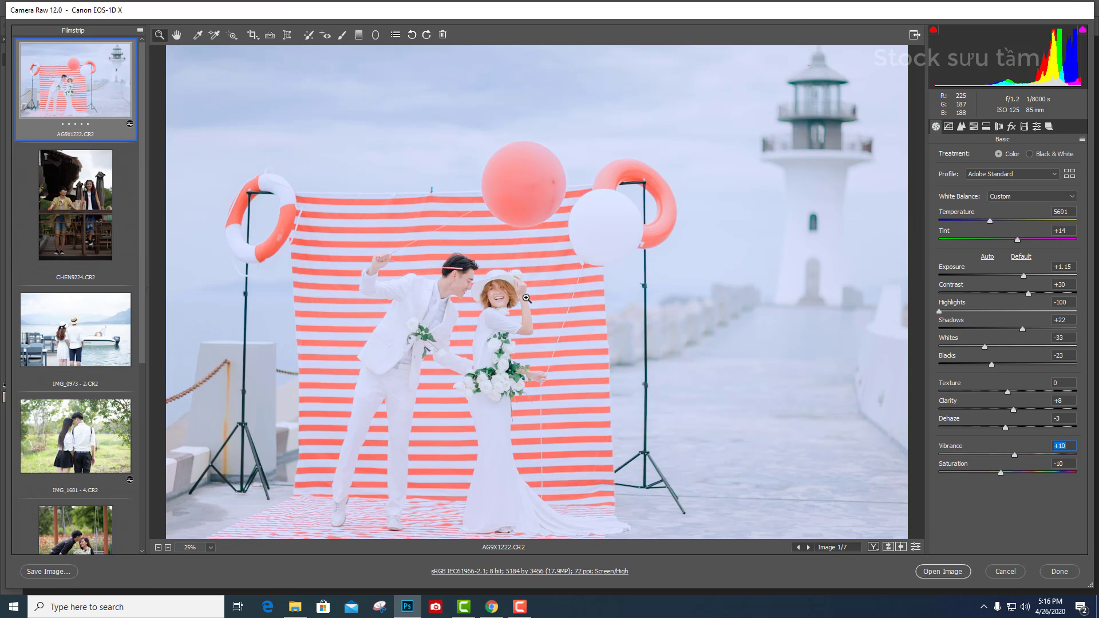
Set the tint of AG9X1222.CR2 to +6 and compare the photo with and without the latest edits.
key("ctrl+minus")
left_click_drag(1017, 241, 1013, 243)
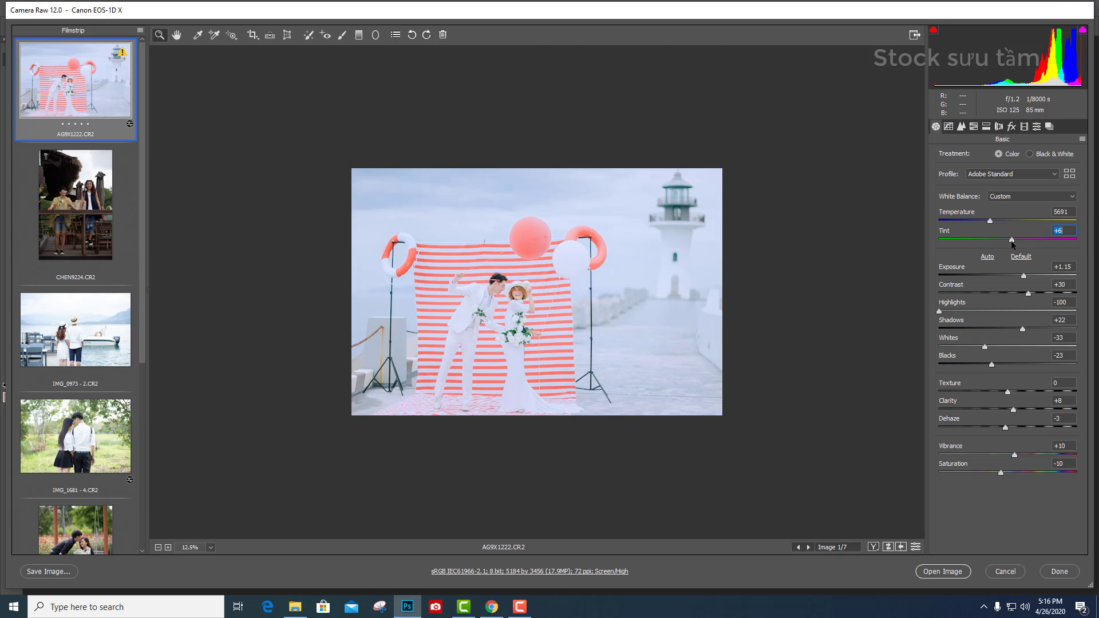
left_click(665, 343)
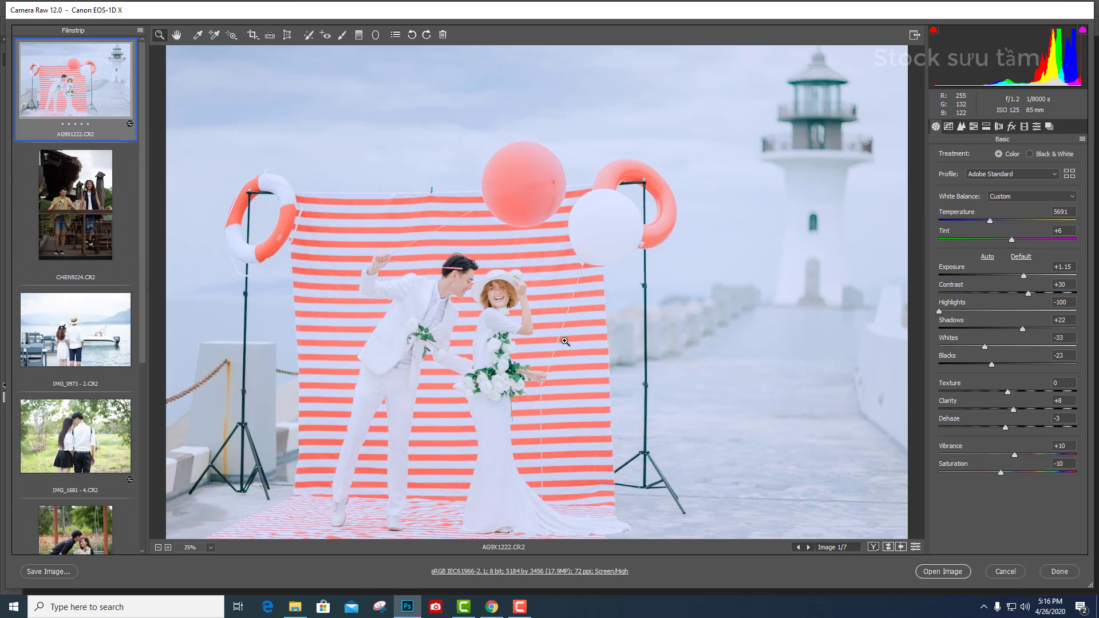
key("ctrl+alt+z")
key("ctrl+z")
key("ctrl+z")
key("ctrl+z")
Apply the Thai light art japan 03 preset to CHEN9224.CR2.
left_click(102, 220)
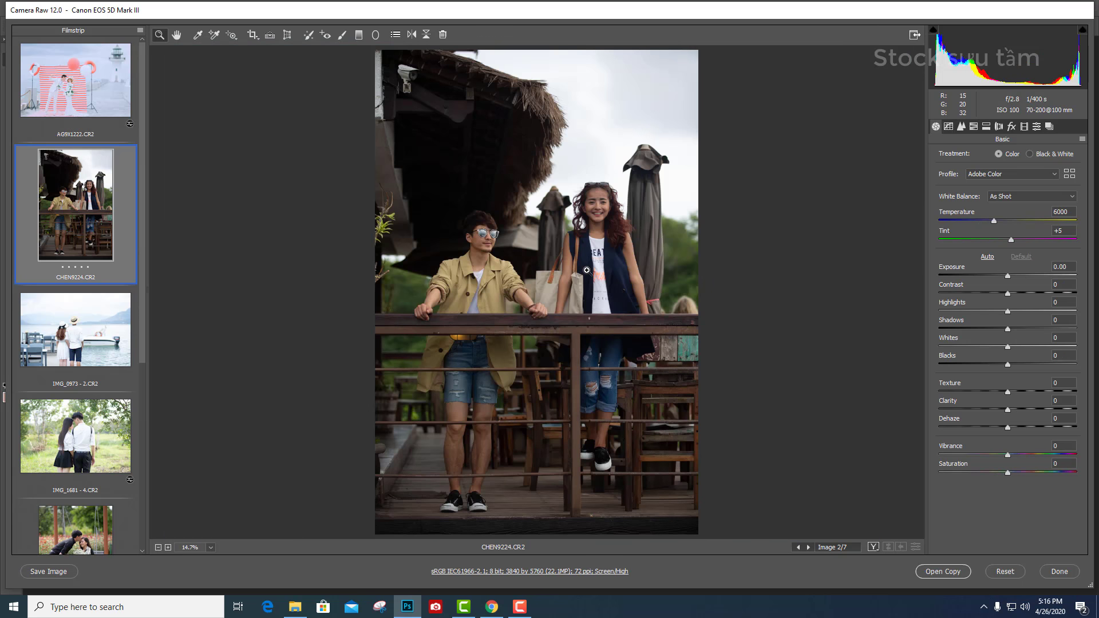
left_click(1036, 126)
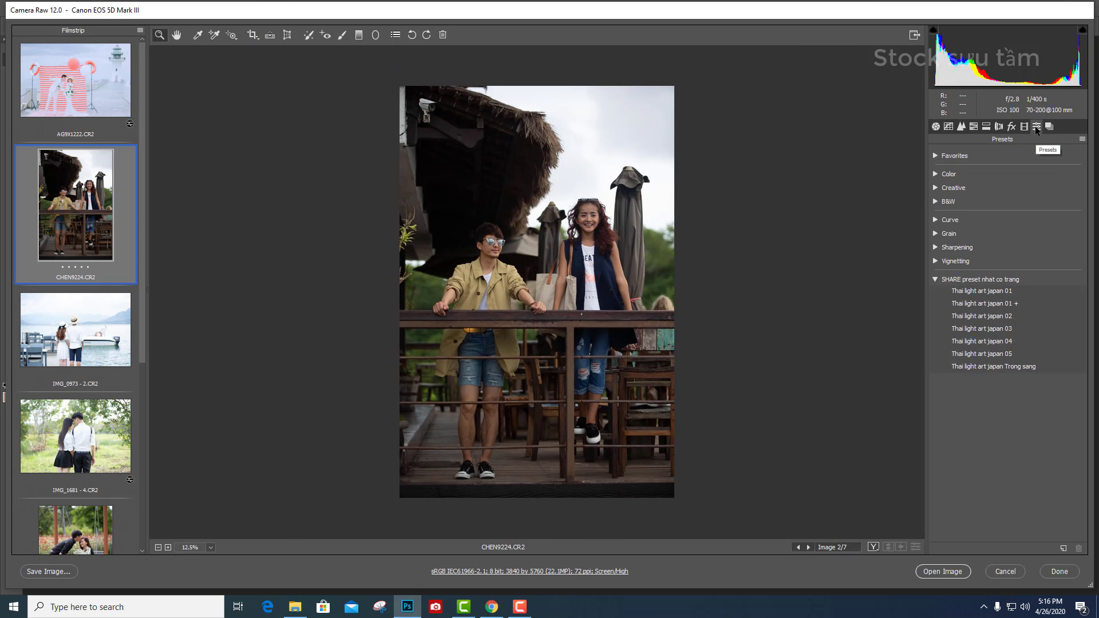
left_click(1002, 328)
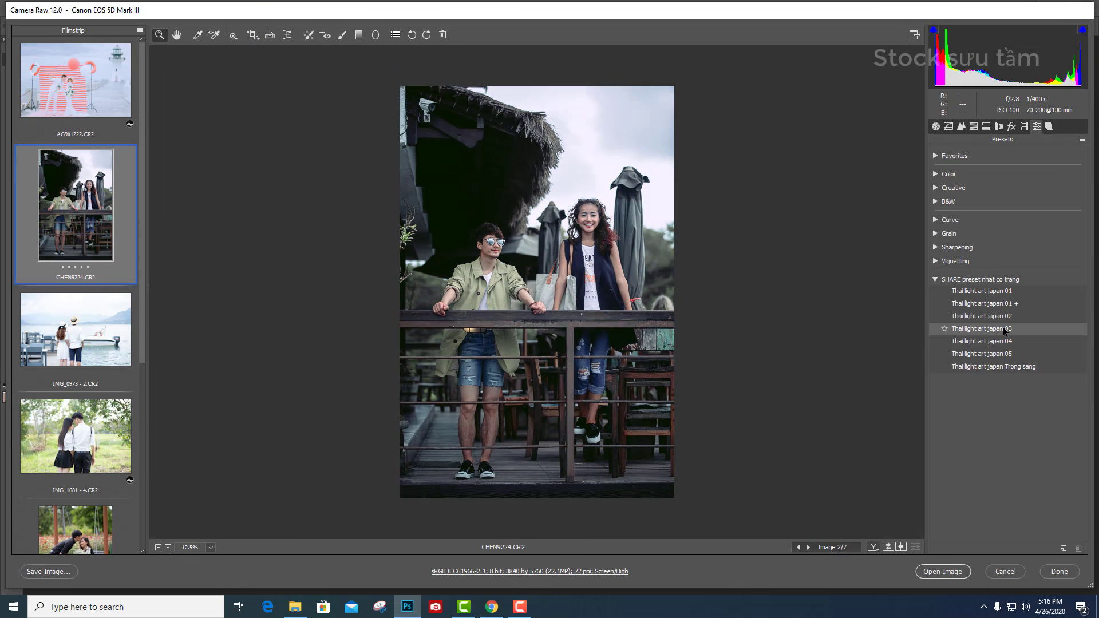
Try the presets Thai light art japan 02, 01 + and 03 on CHEN9224.CR2 and apply Thai light art japan 04.
left_click(1001, 317)
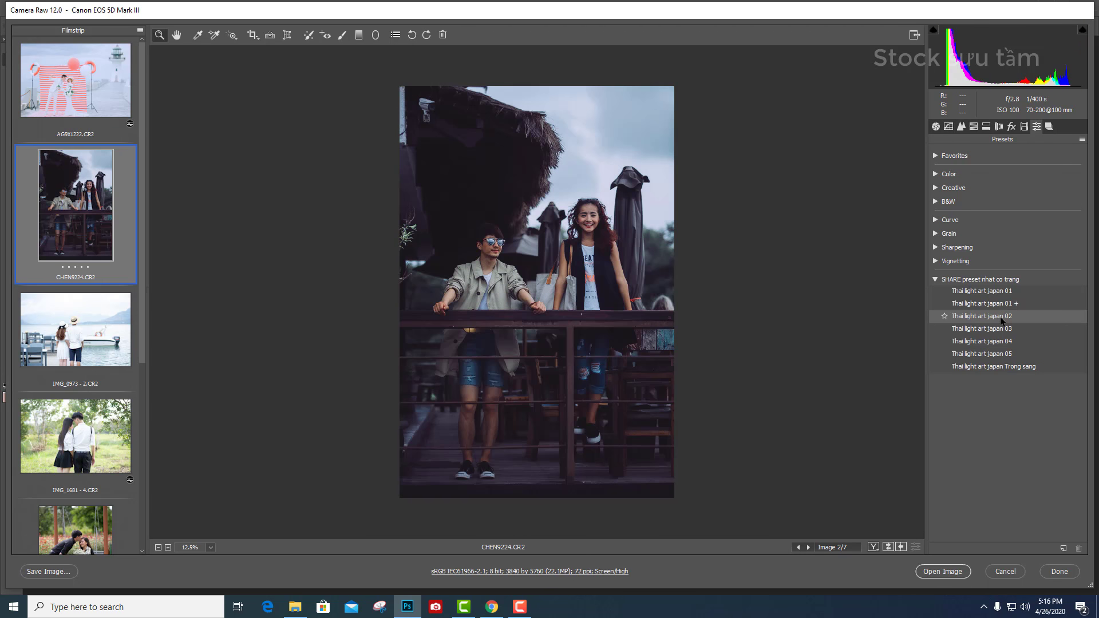
left_click(993, 304)
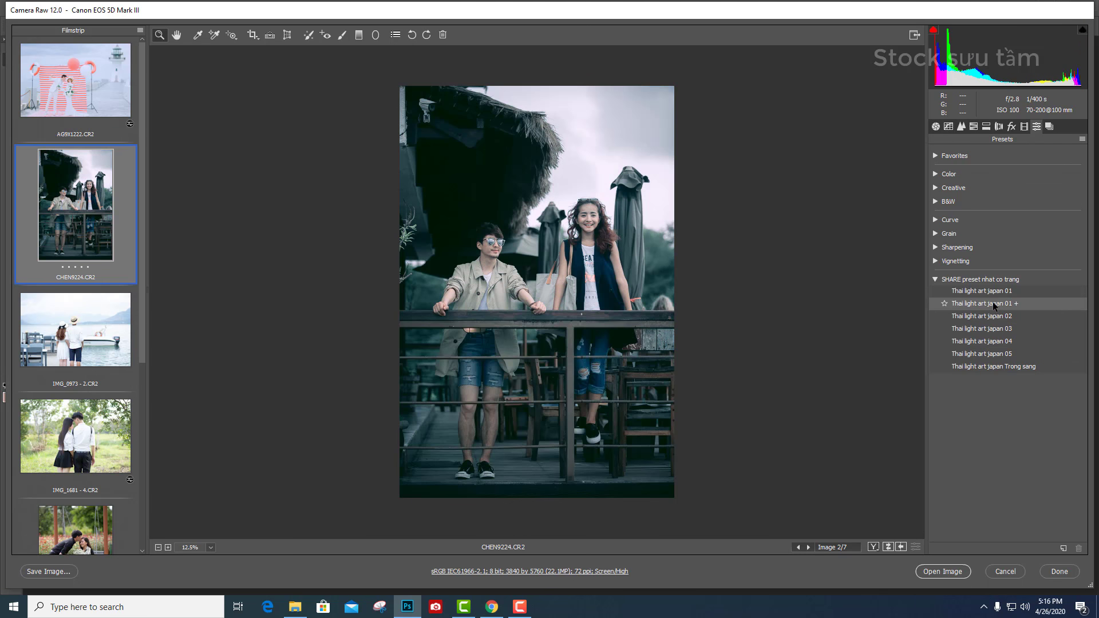
left_click(991, 328)
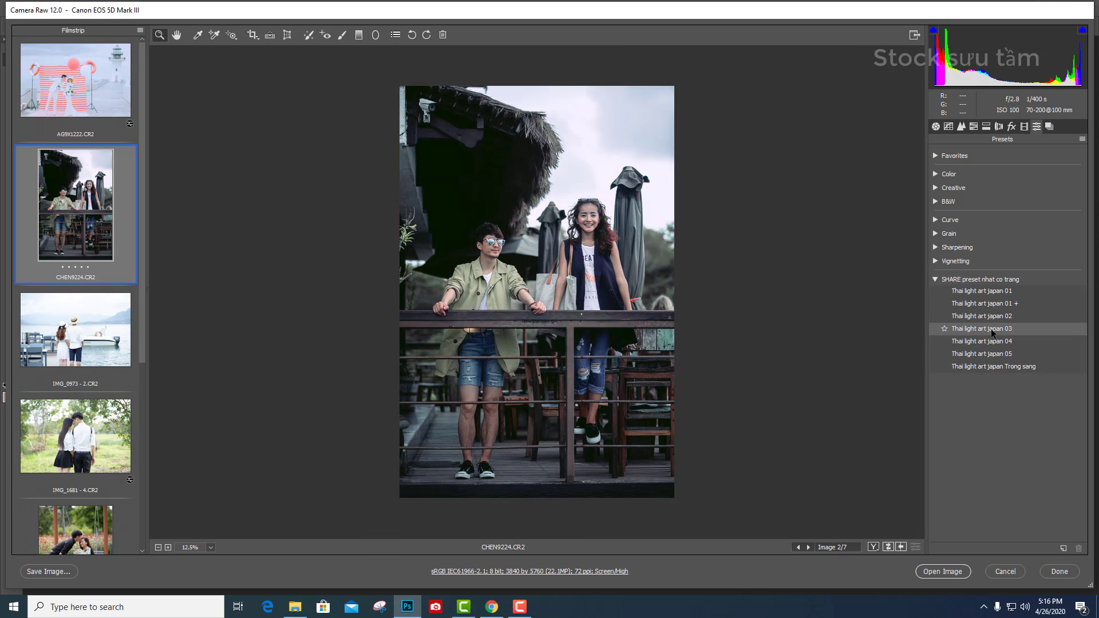
left_click(991, 341)
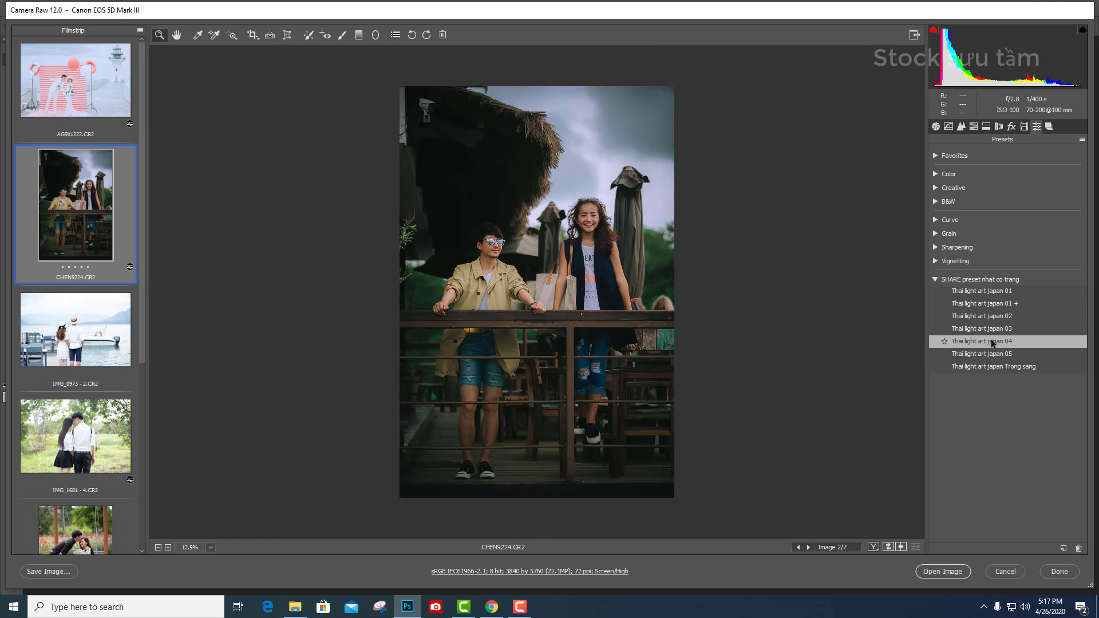
Set the exposure of CHEN9224.CR2 to +1.25 and its shadows to +3.
key("ctrl+alt+1")
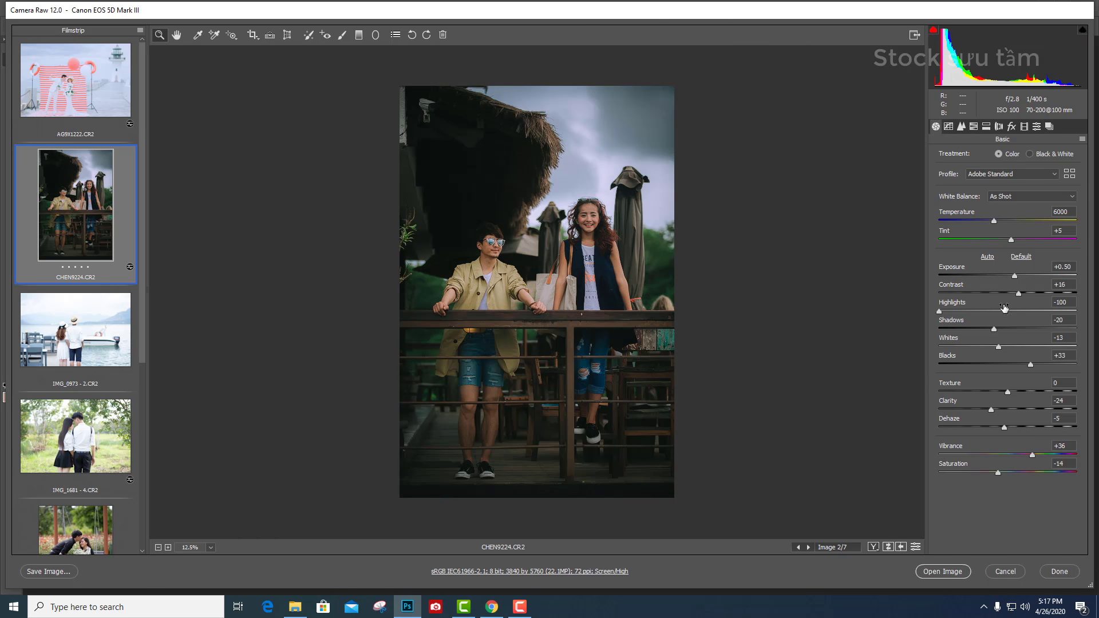
left_click(1023, 276)
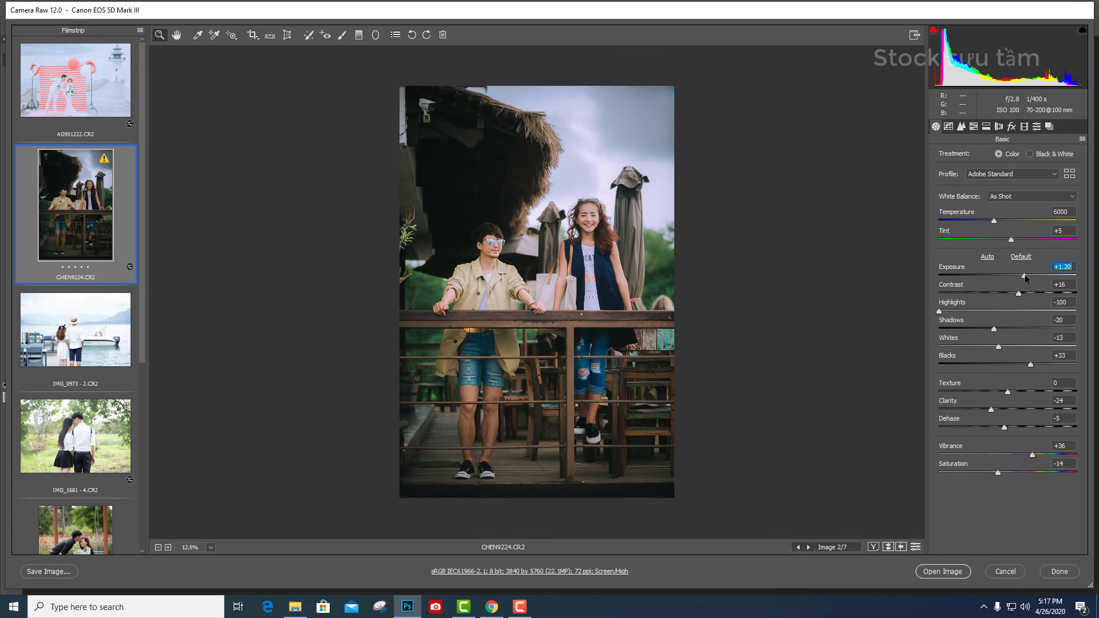
left_click_drag(997, 329, 1009, 328)
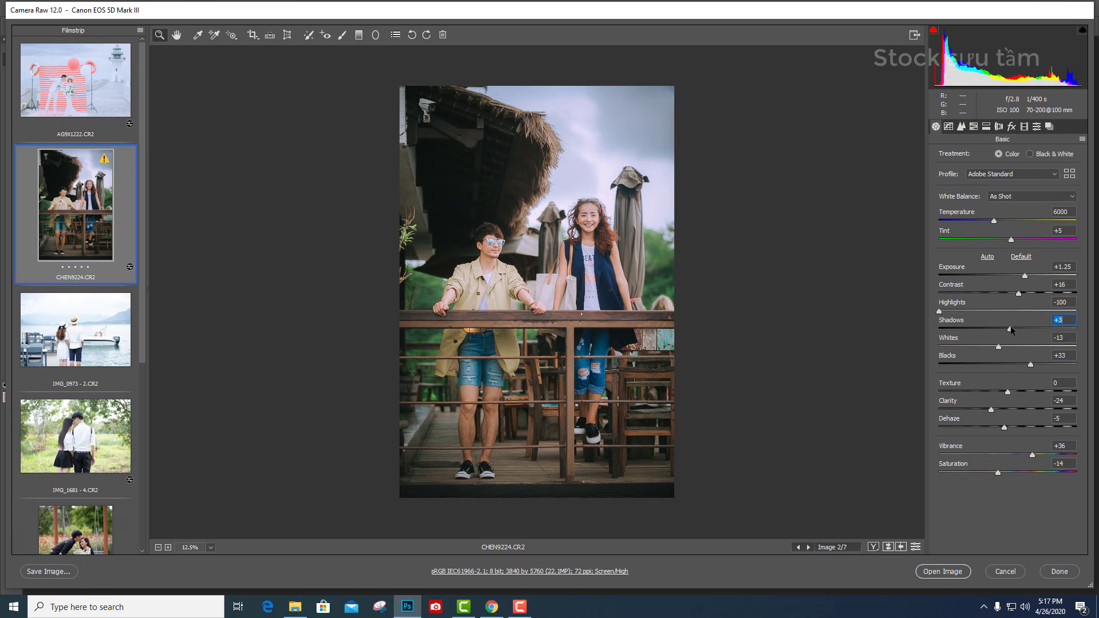
Compare CHEN9224.CR2 with and without the basic adjustments and set its tint to -4.
left_click(588, 268)
scroll(613, 321, "down", 2)
key("p")
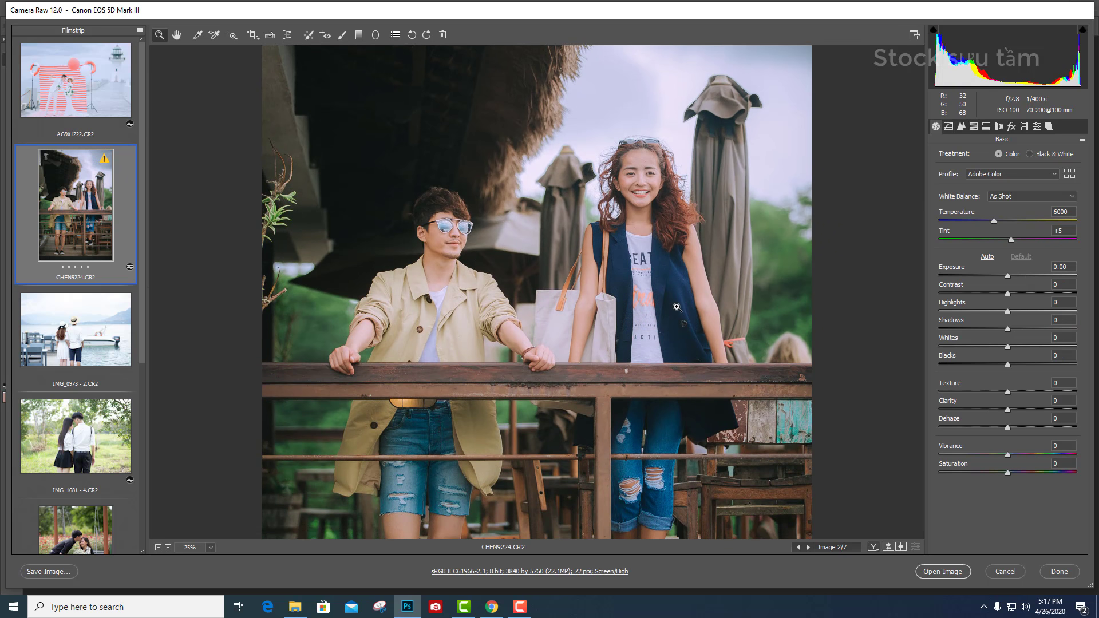
key("p")
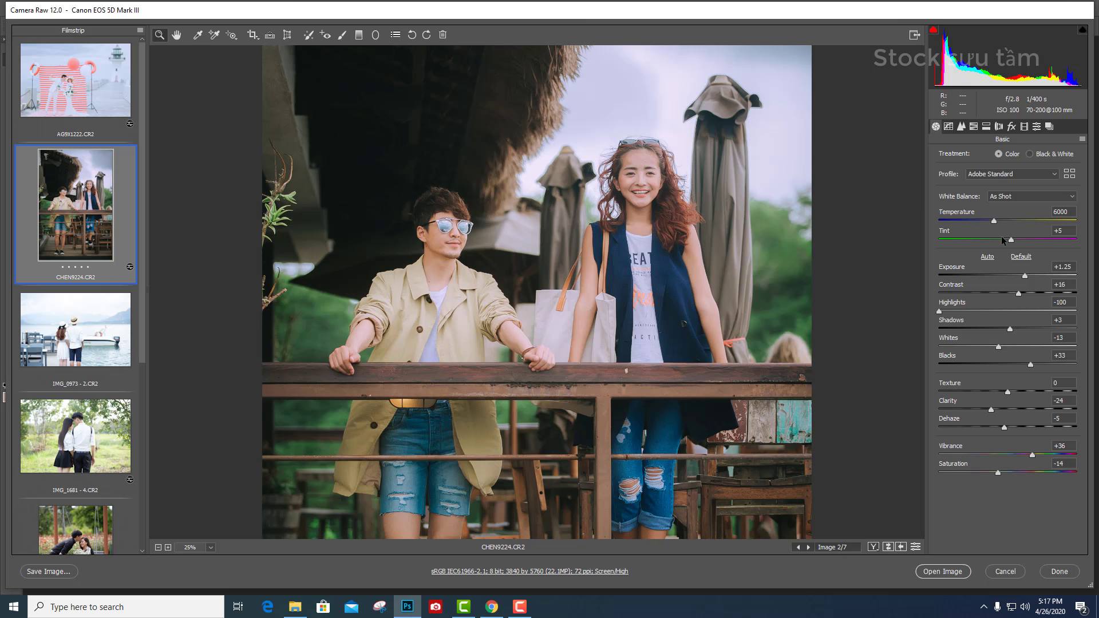
left_click_drag(1011, 240, 1004, 242)
left_click(567, 292, "alt")
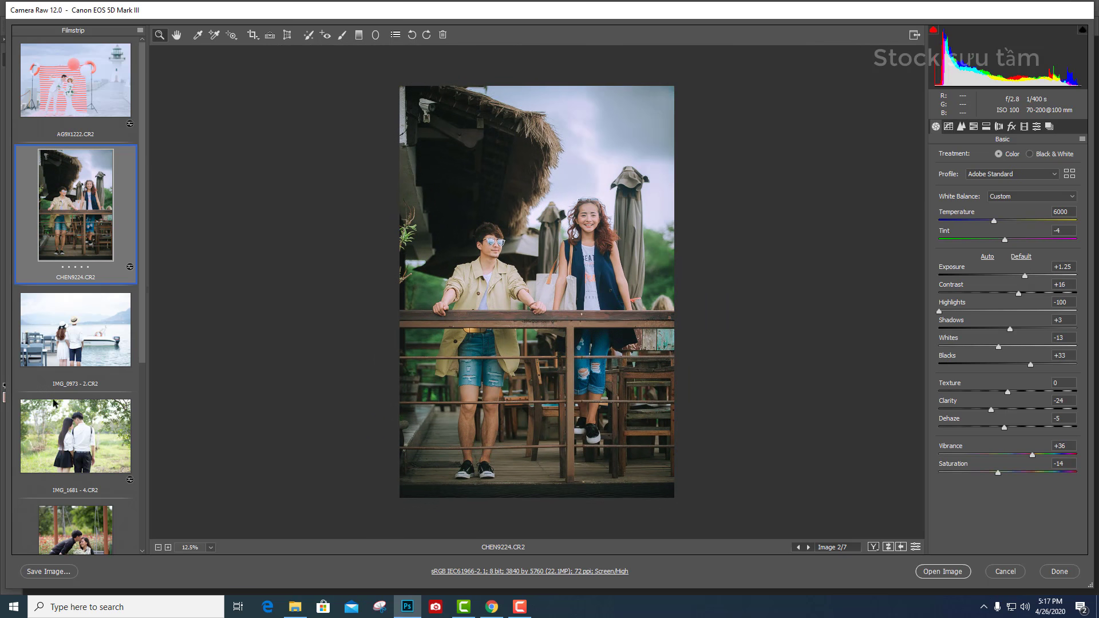
Try the Thai light art japan 01 + preset on IMG_1681 - 4.CR2 and apply Thai light art japan 04 instead.
scroll(28, 412, "down", 2)
left_click(88, 362)
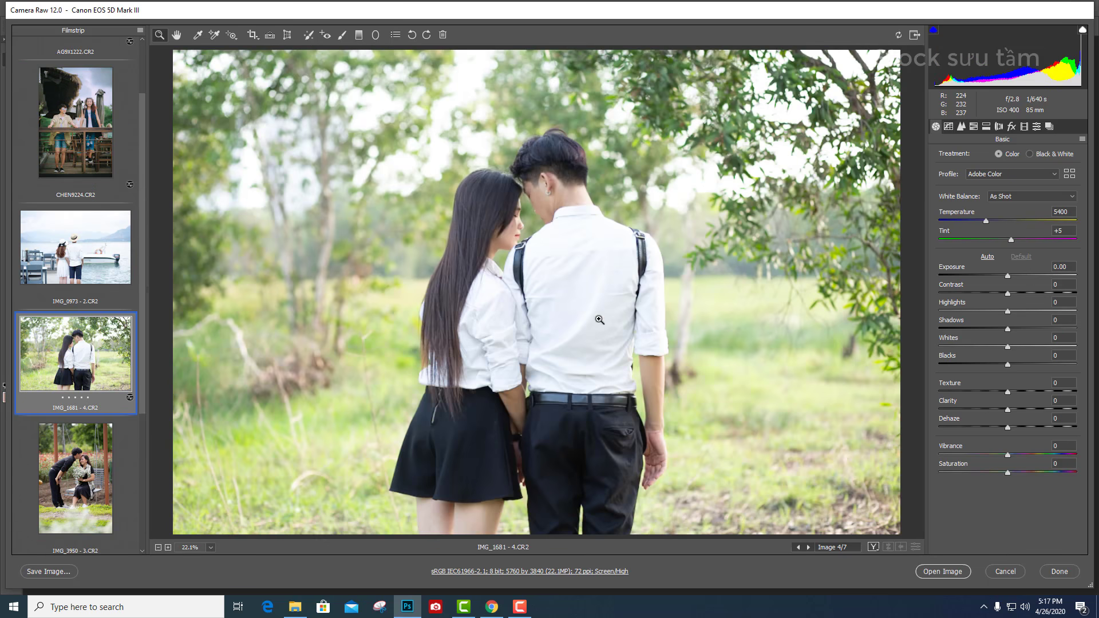
left_click(581, 284, "alt")
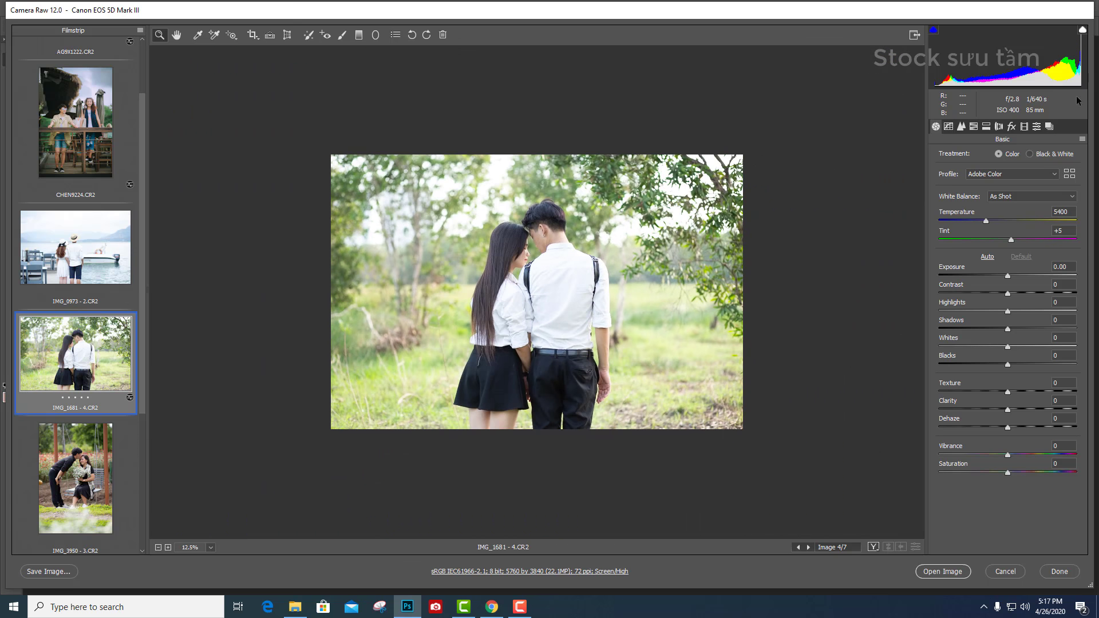
left_click(1037, 125)
left_click(997, 303)
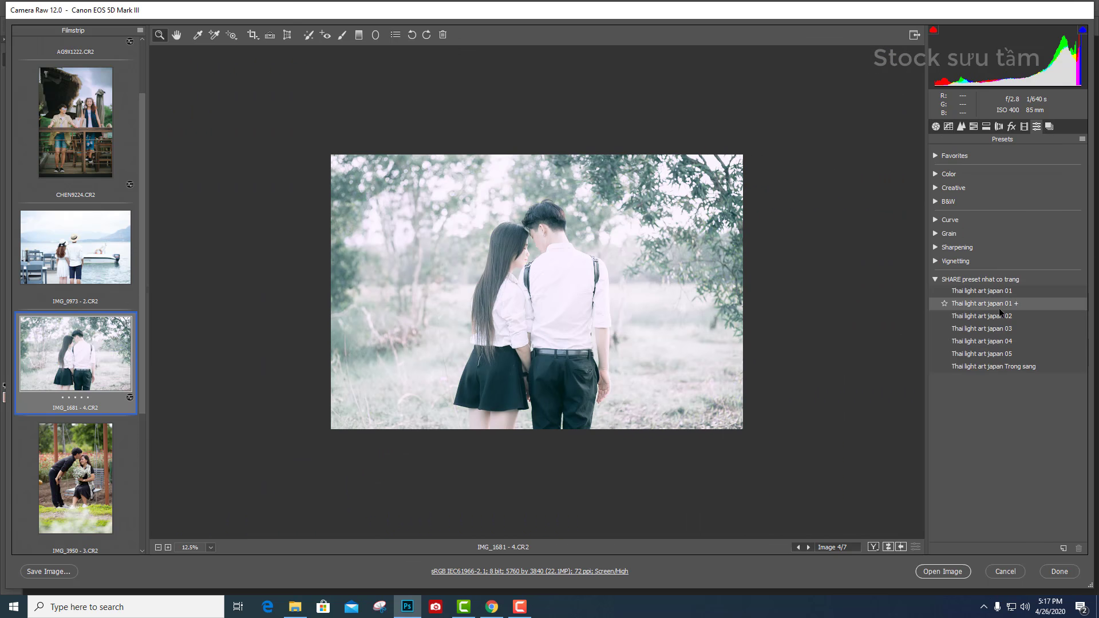
left_click(1018, 338)
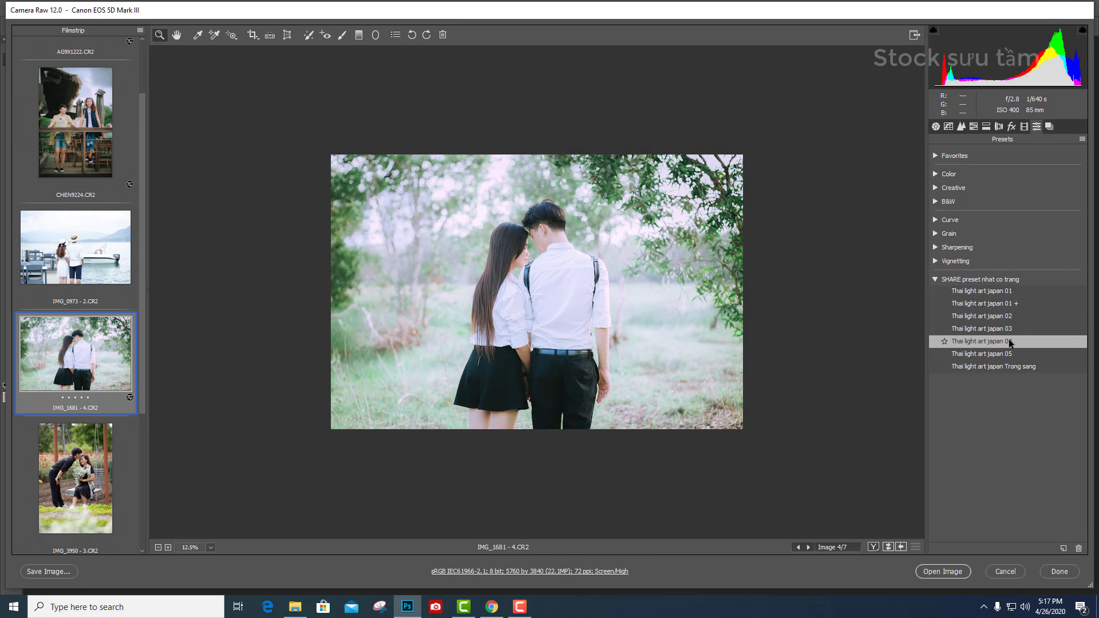
Examine the couple in IMG_1681 - 4.CR2 up close and compare the graded photo with the original.
left_click(579, 290)
left_click(580, 290, "alt")
left_click(579, 290)
left_click(579, 290, "alt")
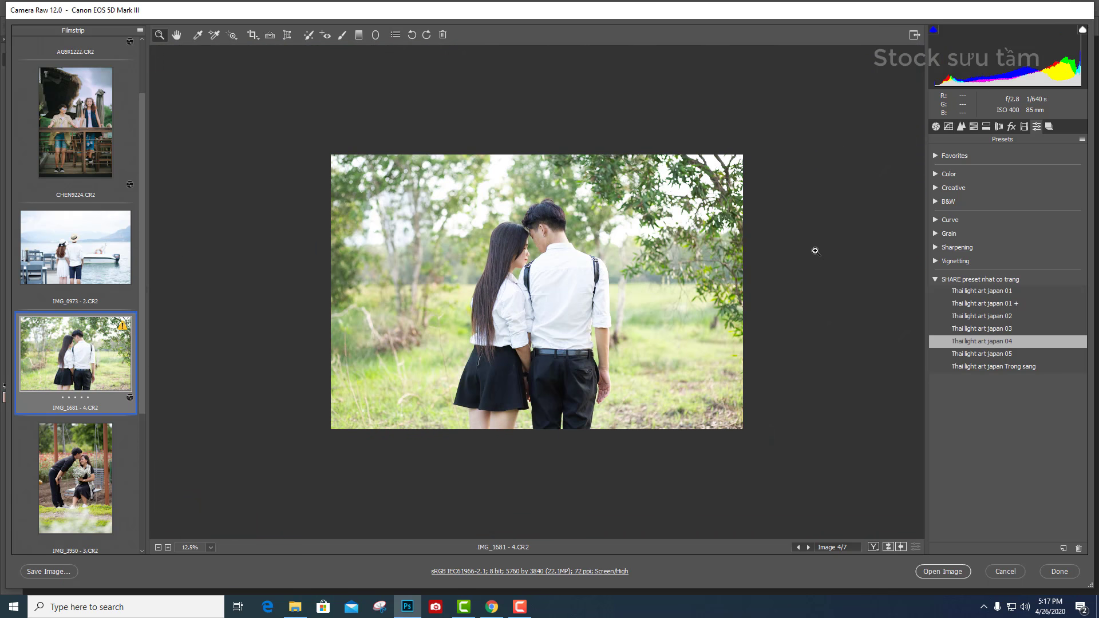
left_click(677, 276)
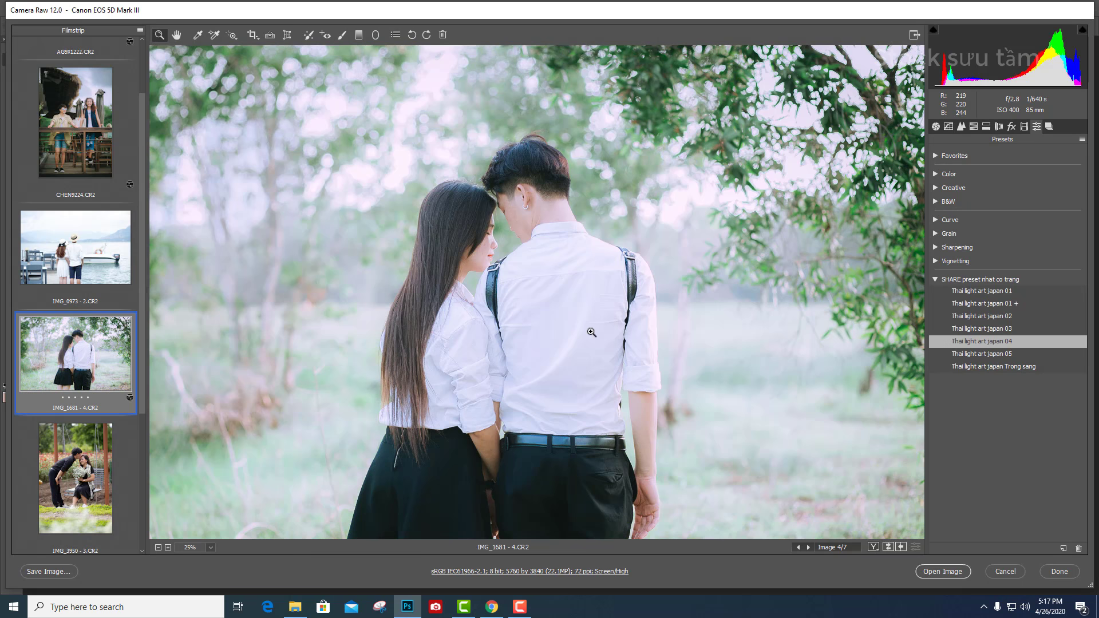
left_click(591, 332, "alt")
Apply the Thai light art japan 03 preset to IMG_3950 - 3.CR2.
key("Down")
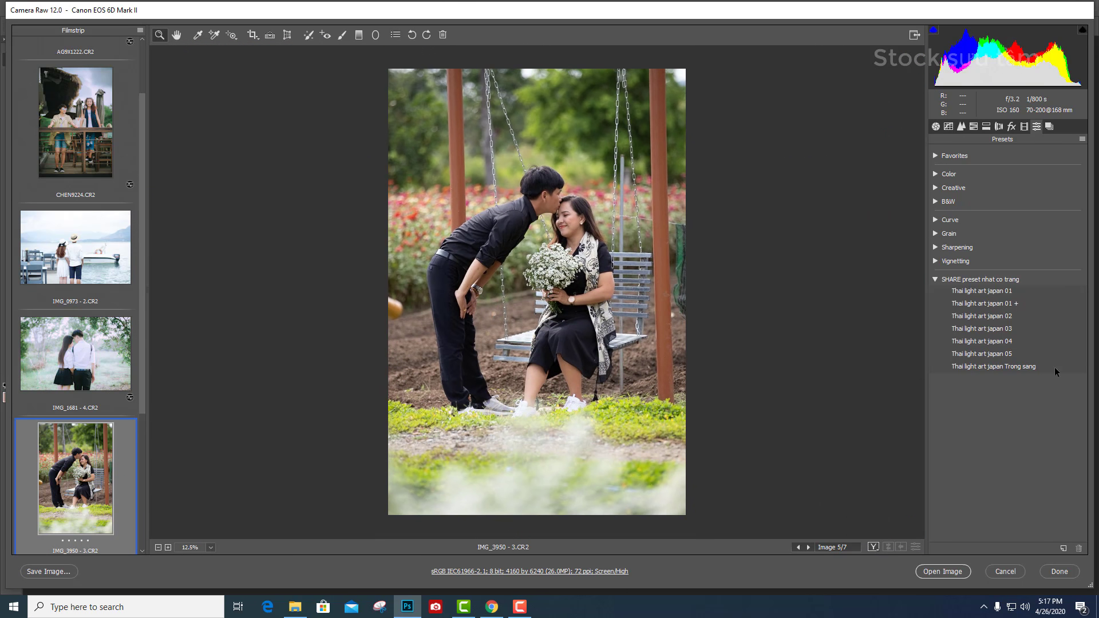
left_click(1001, 327)
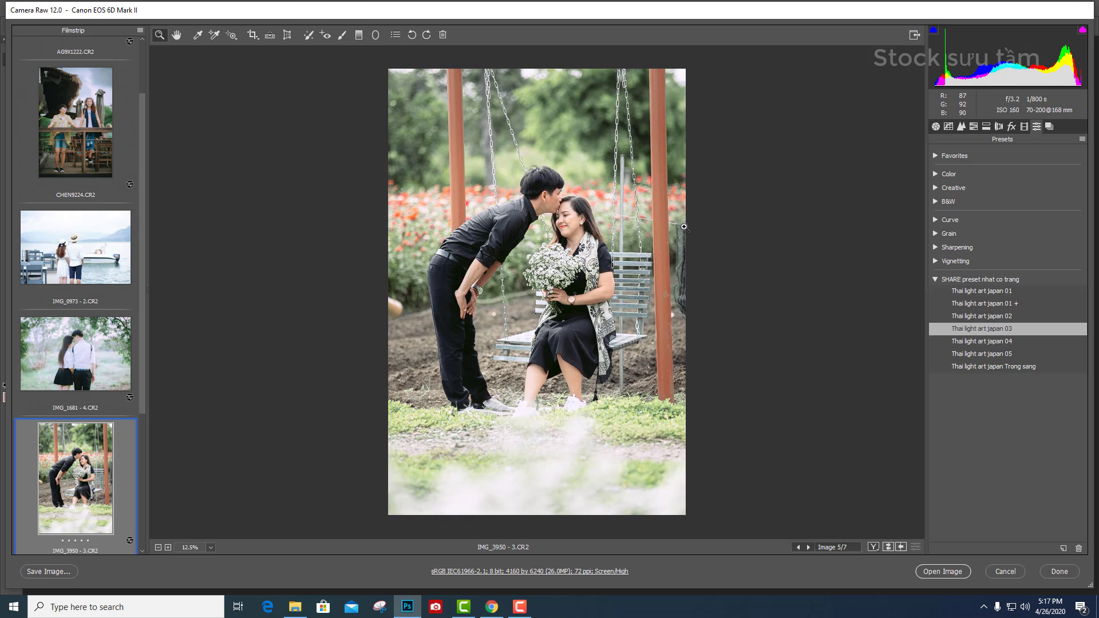
Try the presets Thai light art japan 02, 03 and 04 on IMG_4735.CR2 and apply Thai light art japan 05.
scroll(136, 440, "down", 2)
left_click(83, 475)
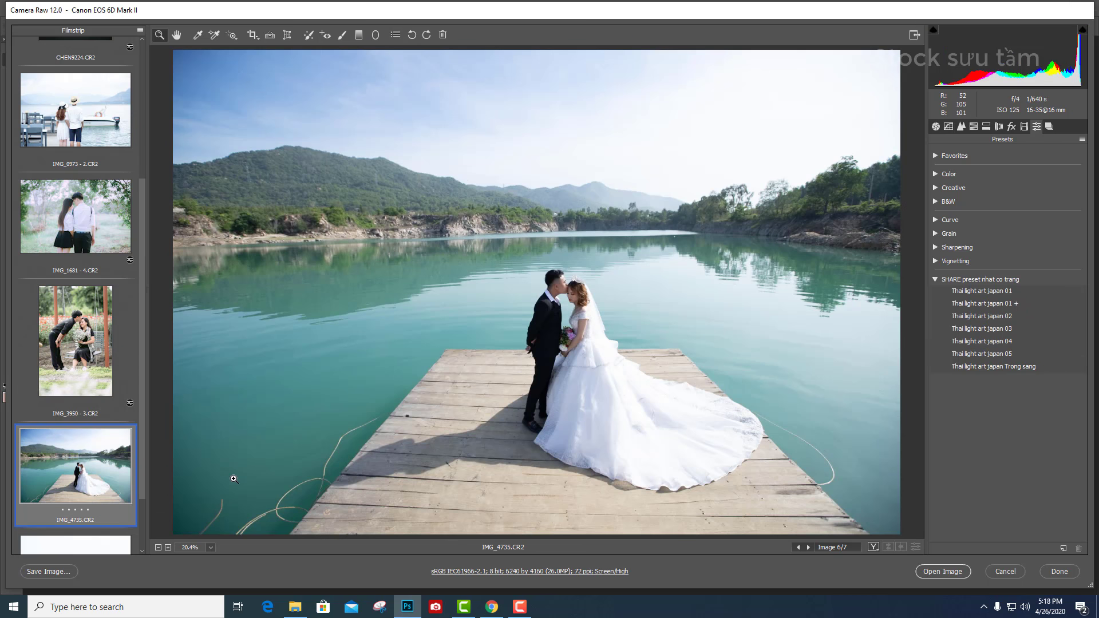
left_click(603, 350, "alt")
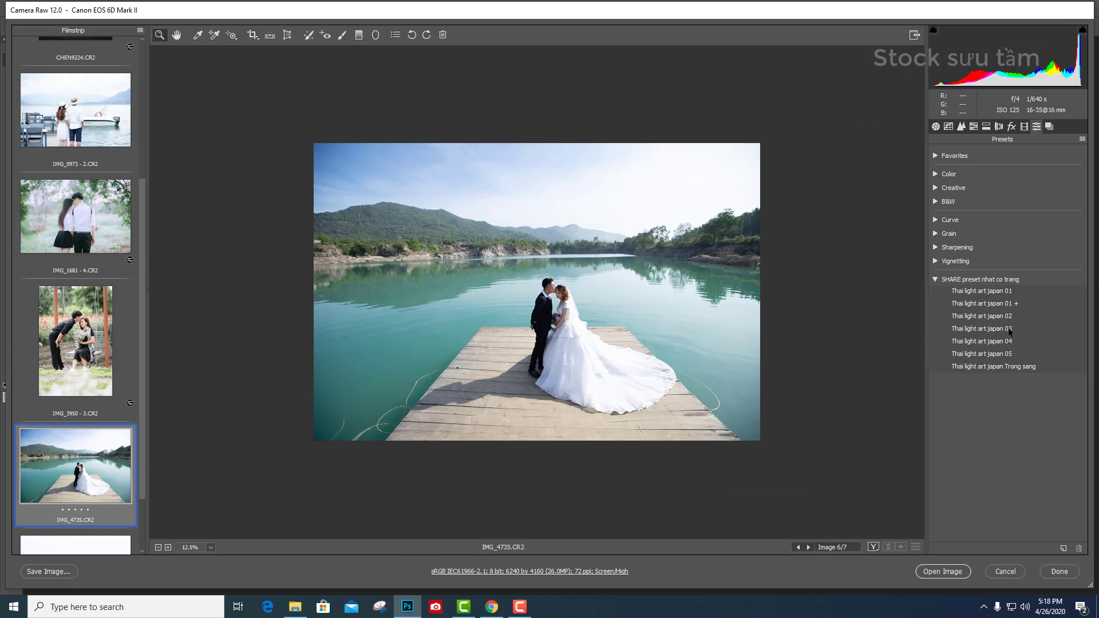
left_click(998, 317)
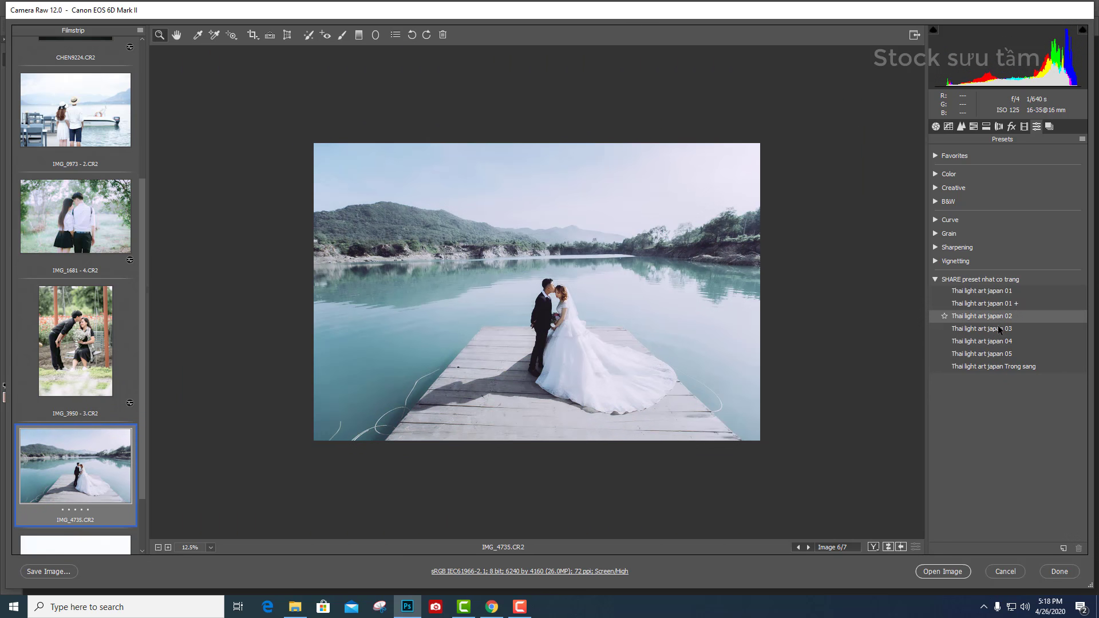
left_click(997, 329)
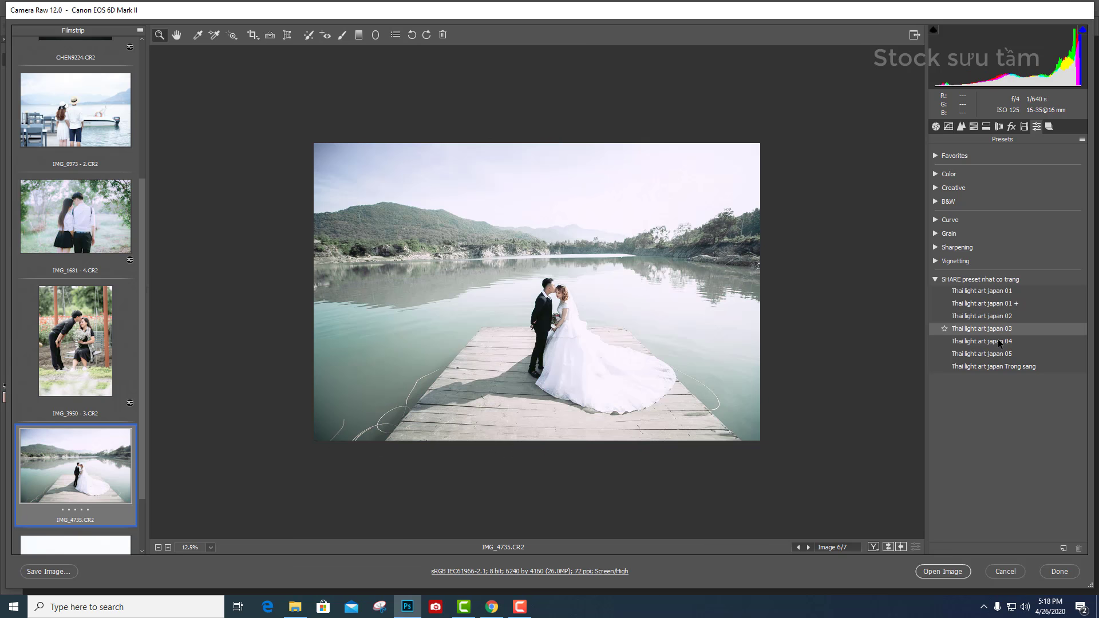
left_click(998, 341)
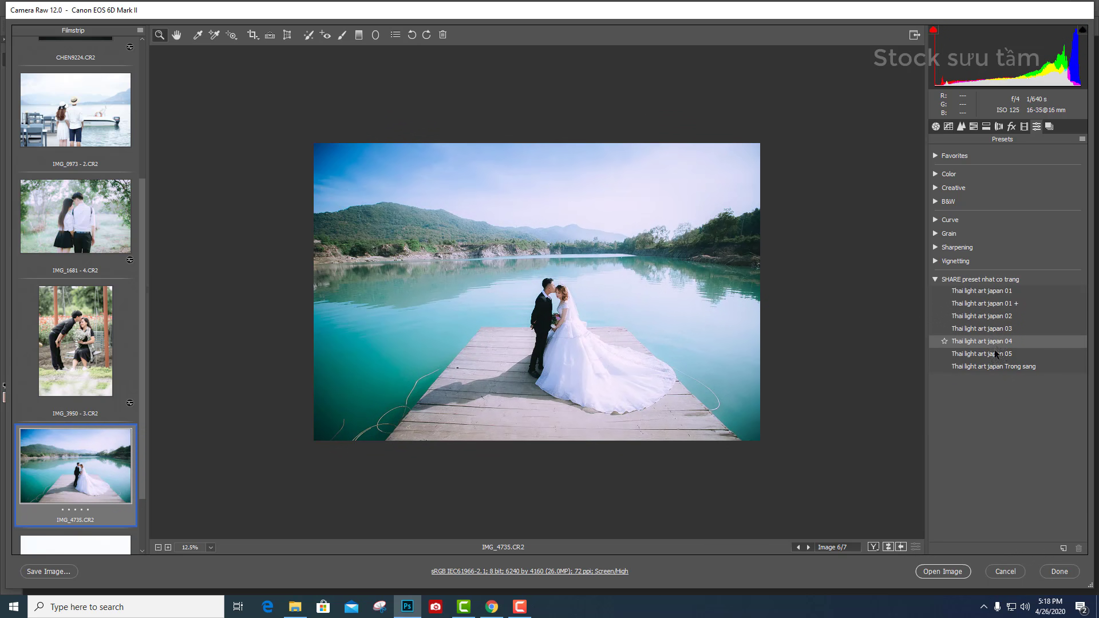
left_click(994, 354)
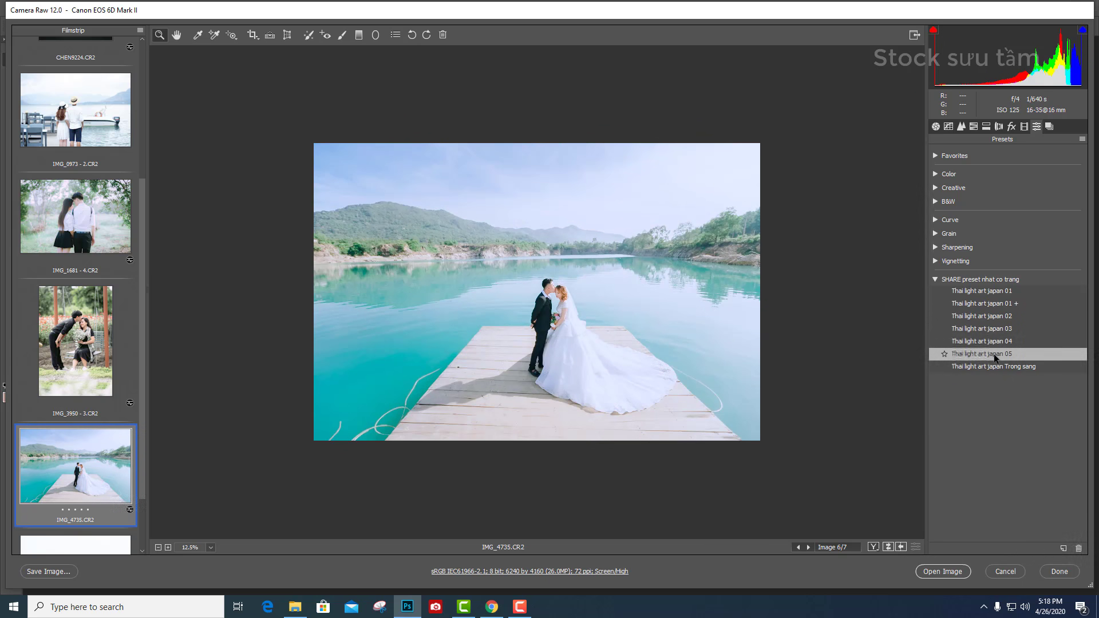
Inspect IMG_4735.CR2 up close and compare it repeatedly with and without the applied preset.
left_click(633, 330)
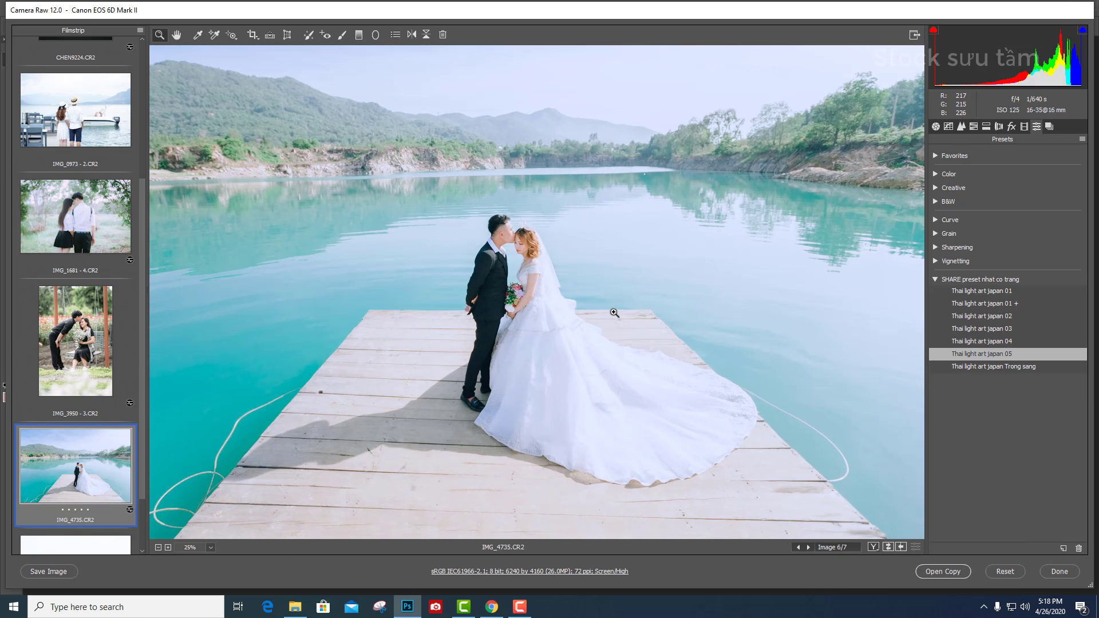
left_click(614, 313, "alt")
key("ctrl+z")
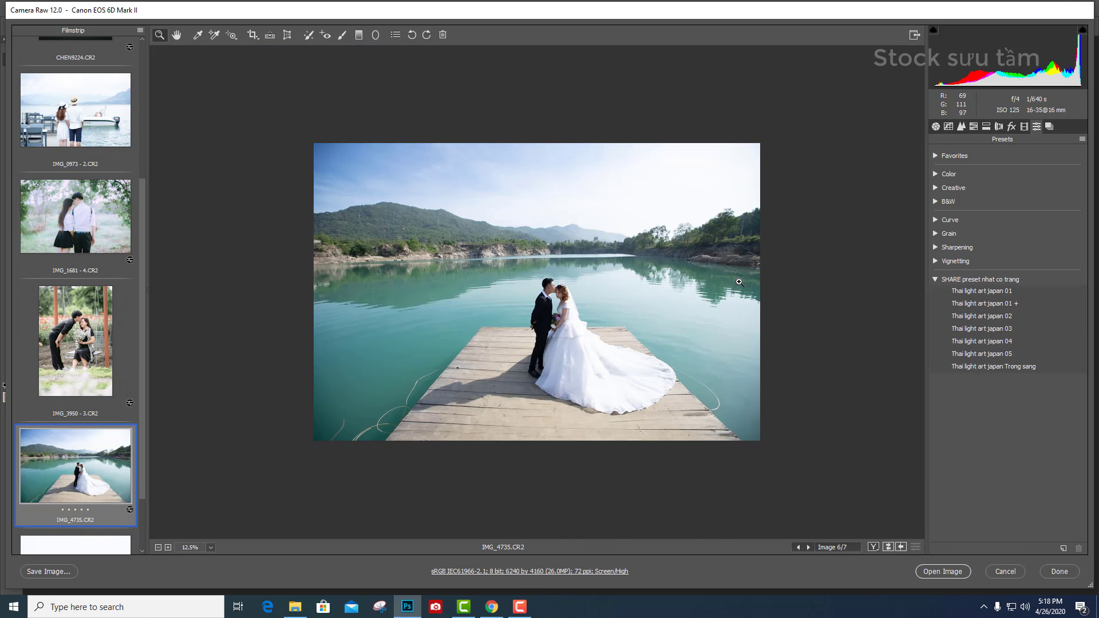
key("ctrl+shift+z")
key("ctrl+z")
key("ctrl+shift+z")
key("ctrl+z")
key("ctrl+shift+z")
Apply the Thai light art japan 05 preset to IMG_9624.CR2 and view the whole photo at 12.5%.
scroll(107, 504, "down", 3)
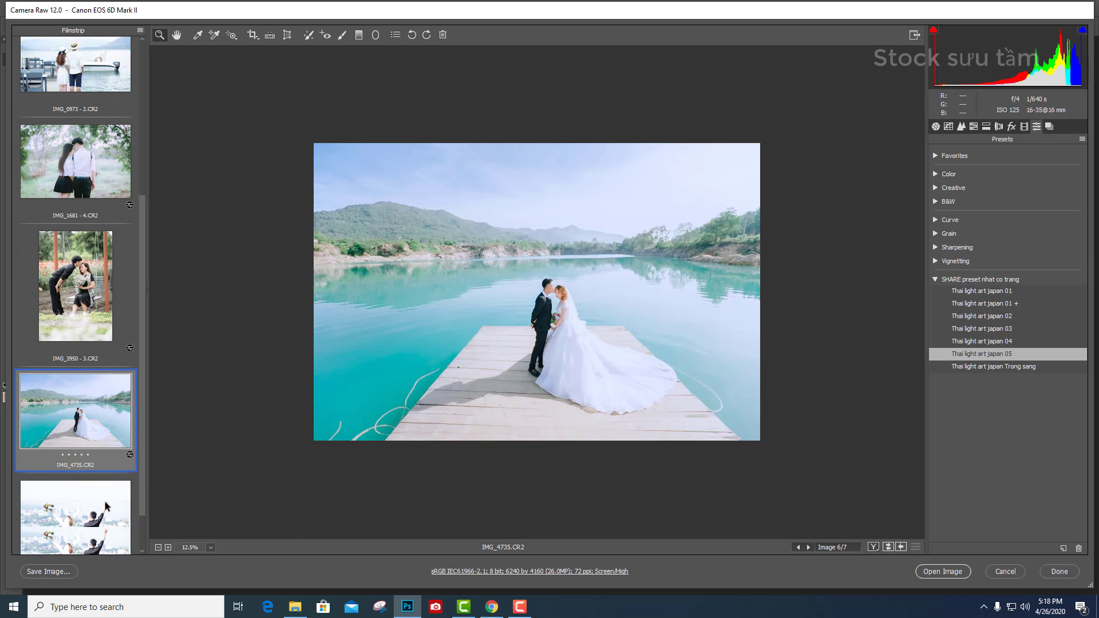
left_click(107, 504)
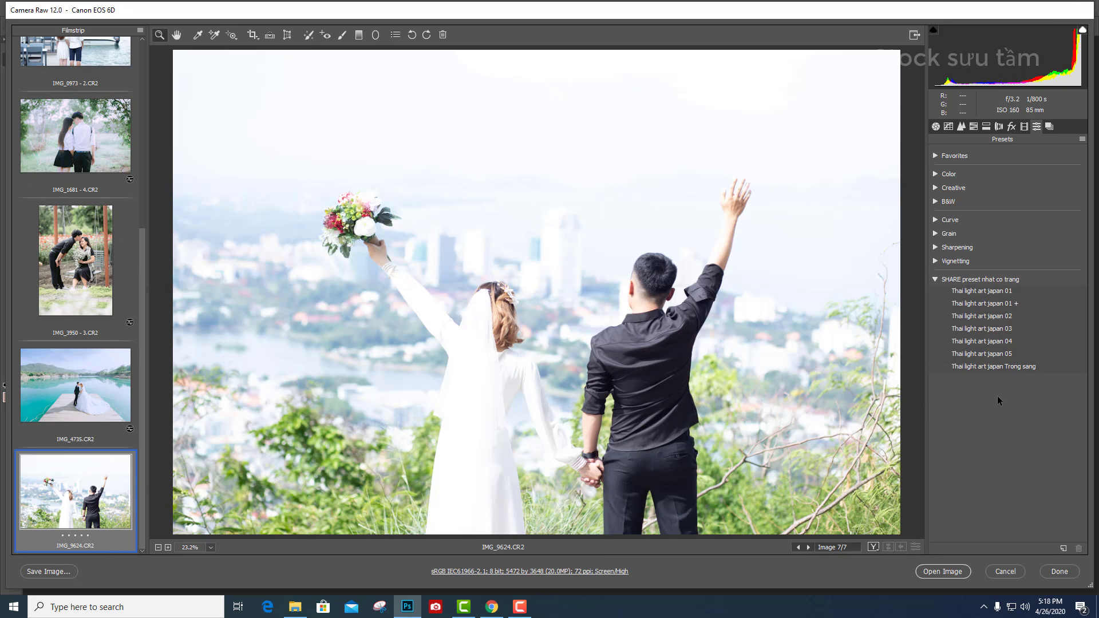
left_click(994, 355)
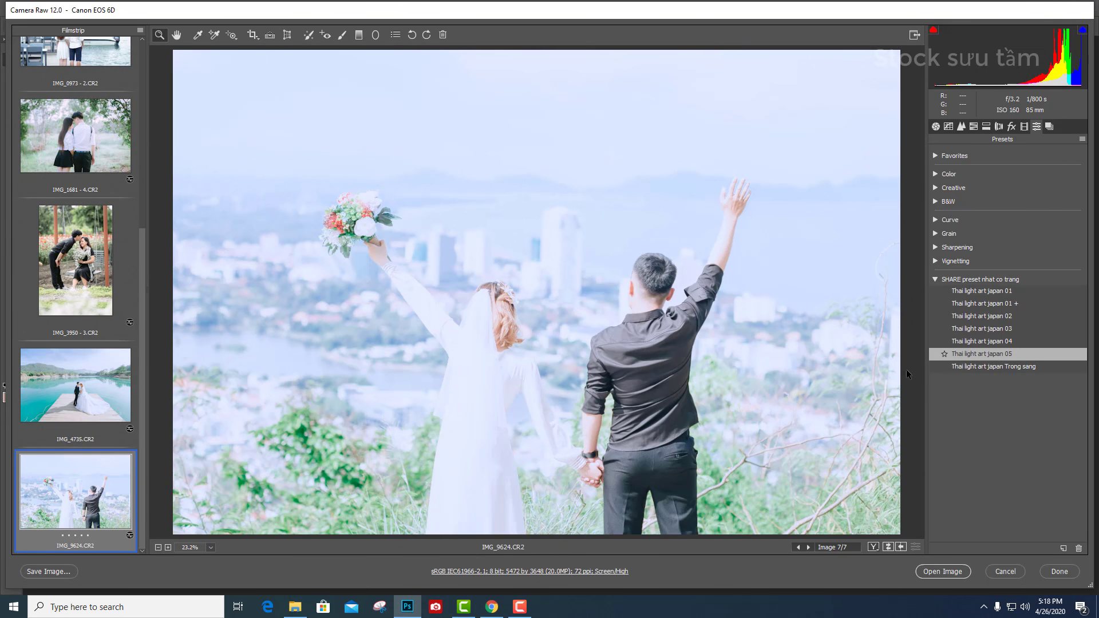
key("ctrl+minus")
key("ctrl+minus")
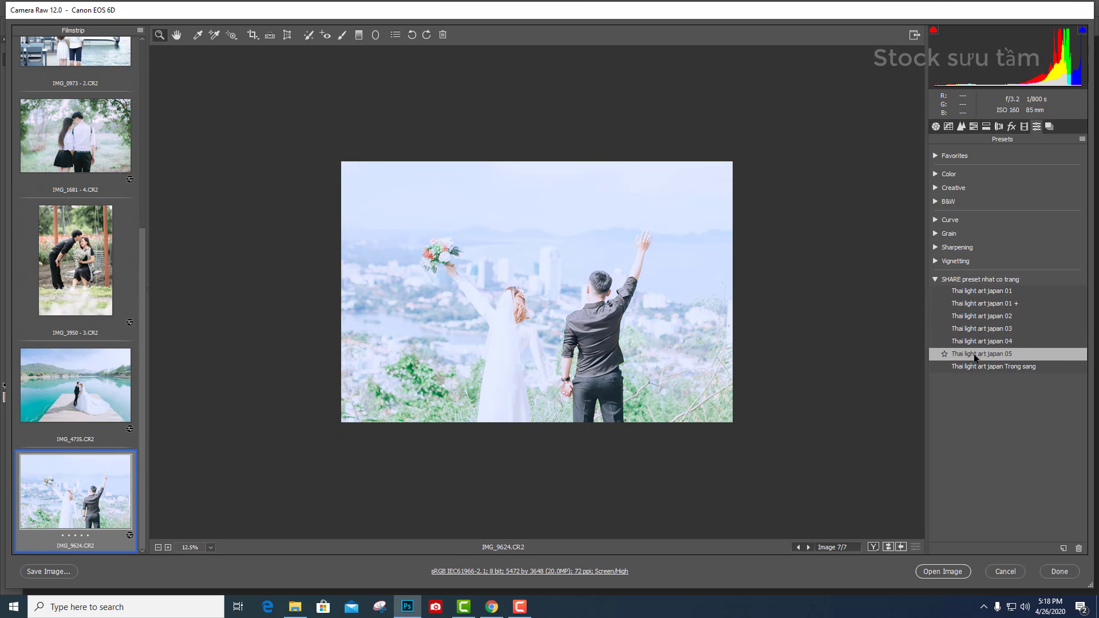
Set the blacks of IMG_9624.CR2 to -22, exposure to +0.45, whites to -54 and shadows to +13.
left_click(935, 126)
left_click_drag(1011, 364, 992, 365)
left_click_drag(1027, 278, 1013, 278)
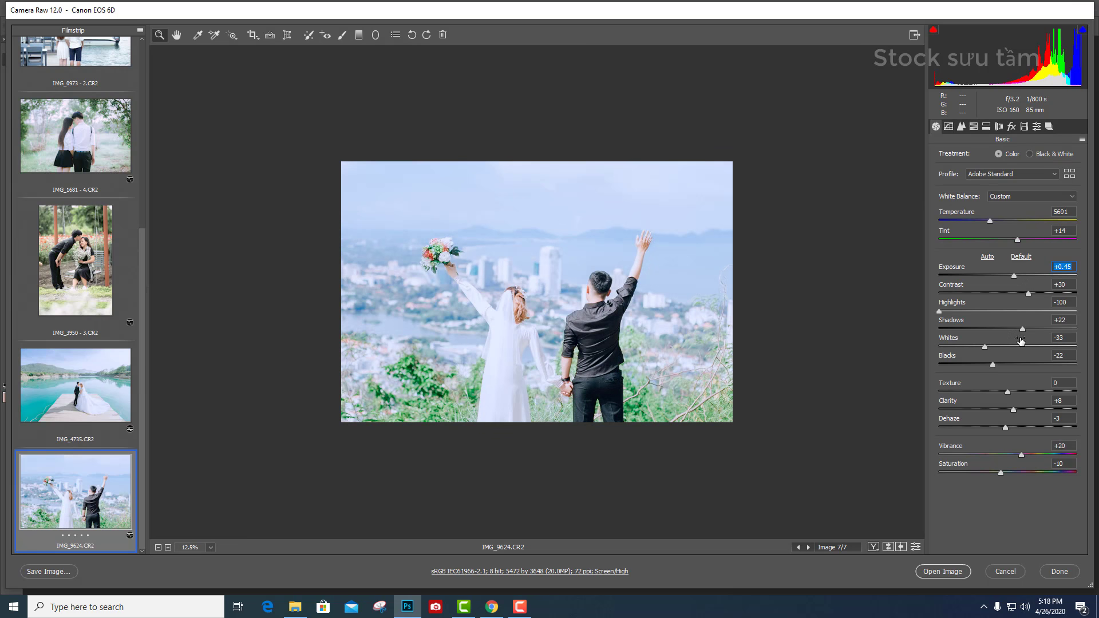
left_click_drag(984, 346, 971, 347)
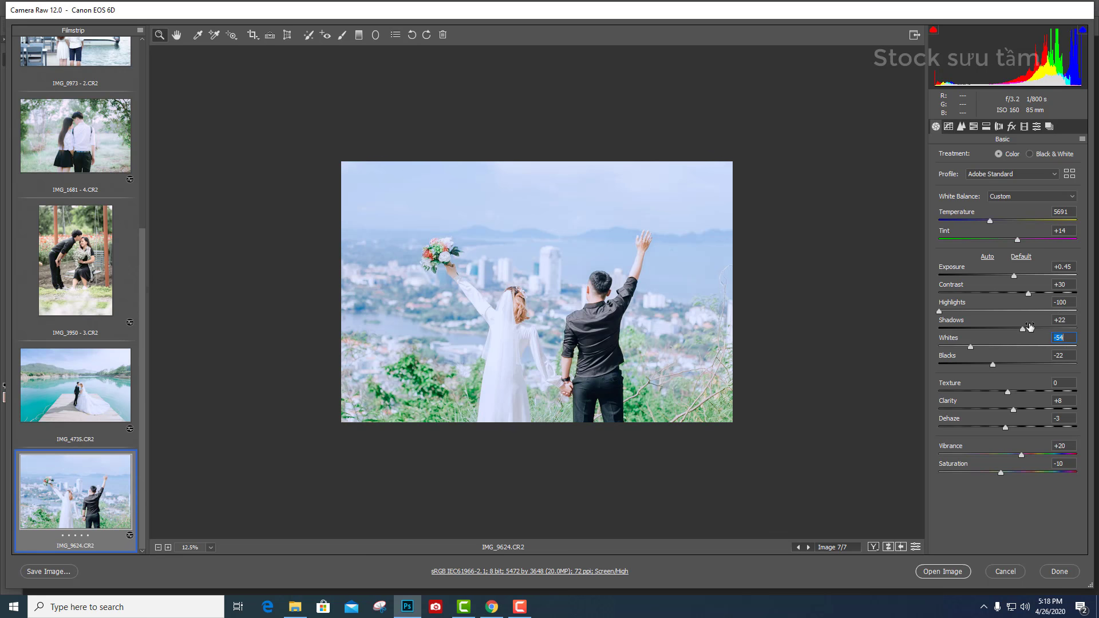
left_click_drag(1024, 327, 1016, 330)
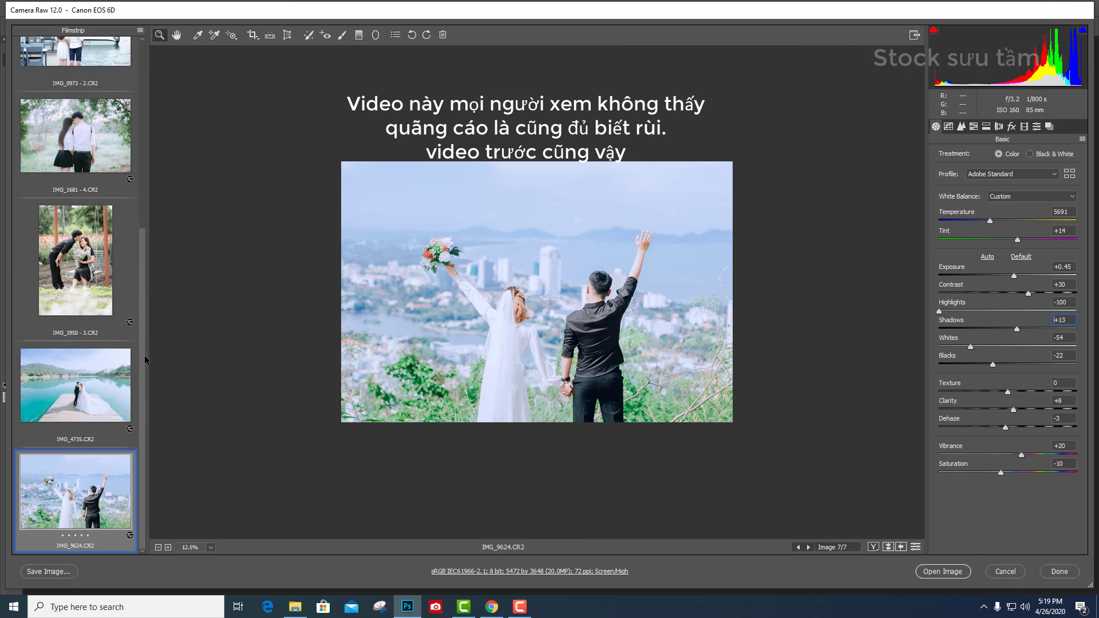
Select all seven photos in the filmstrip and open the save options for them.
left_click_drag(143, 359, 139, 478)
left_click(89, 275)
key("ctrl+a")
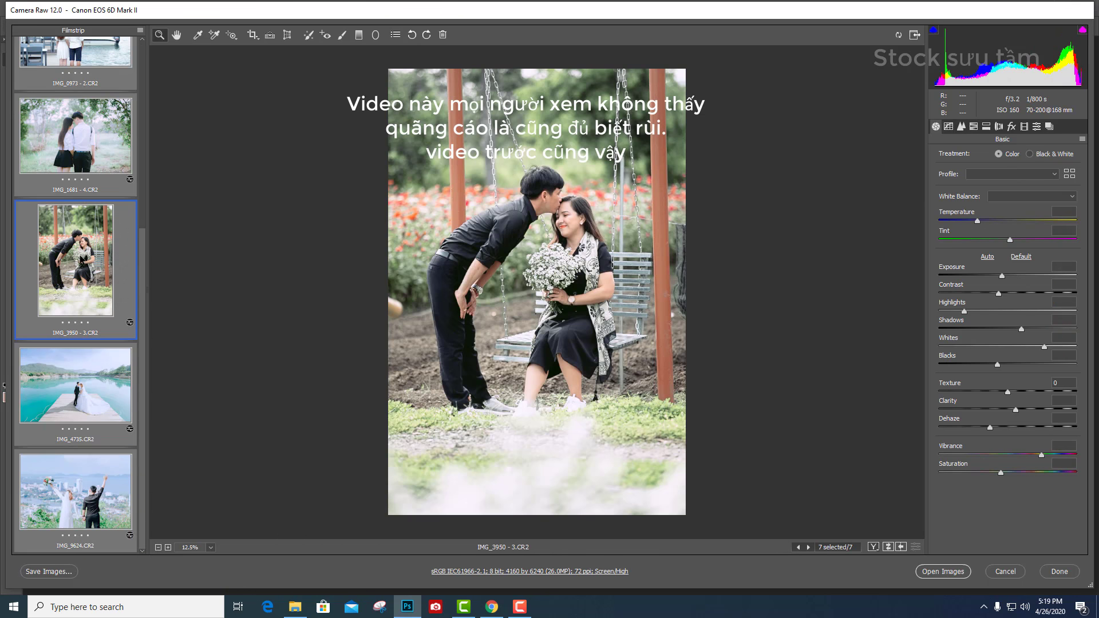
left_click(47, 571)
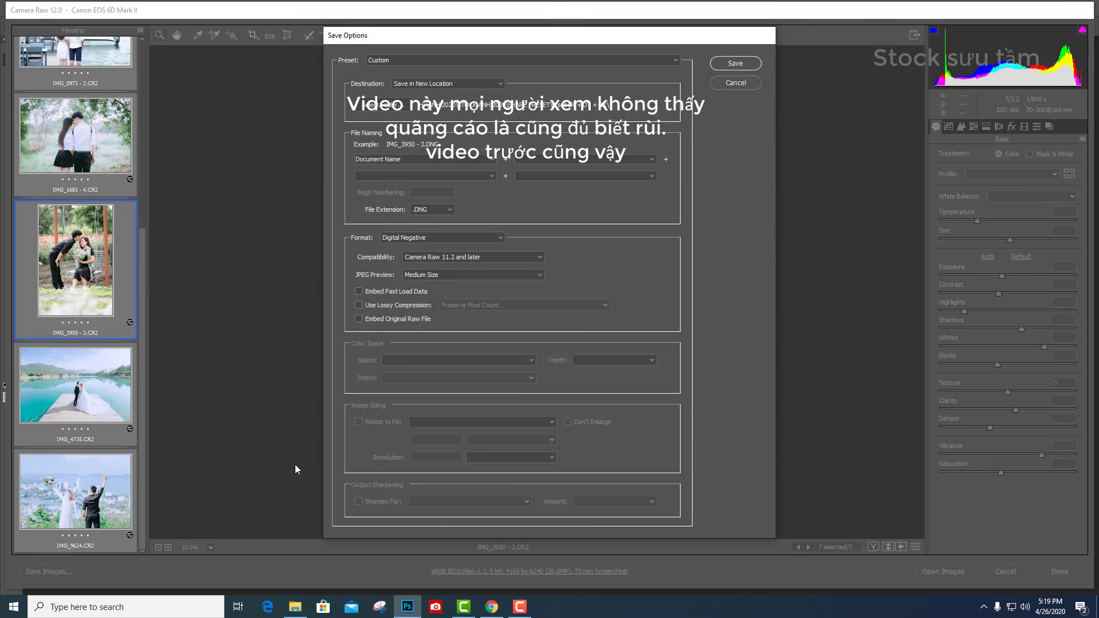
Save the seven selected photos to a new location as Digital Negative files with the .DNG extension.
left_click(736, 63)
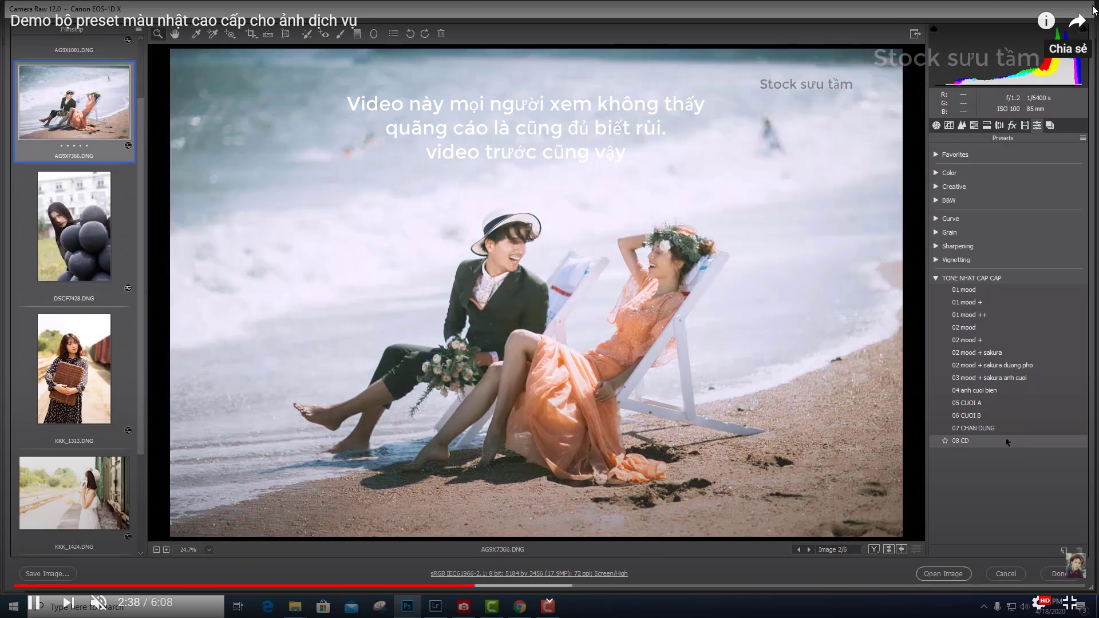
Try the 05 CUOI A preset on the beach photo AG9X7366.DNG, followed by the 06 CUOI B preset.
left_click(961, 403)
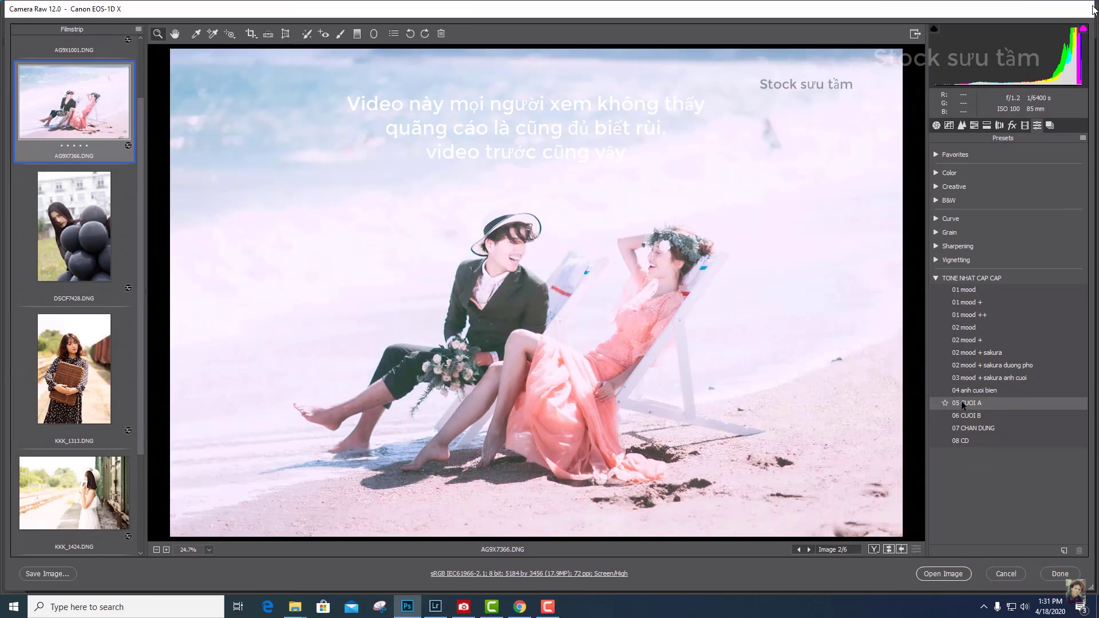
left_click(964, 403)
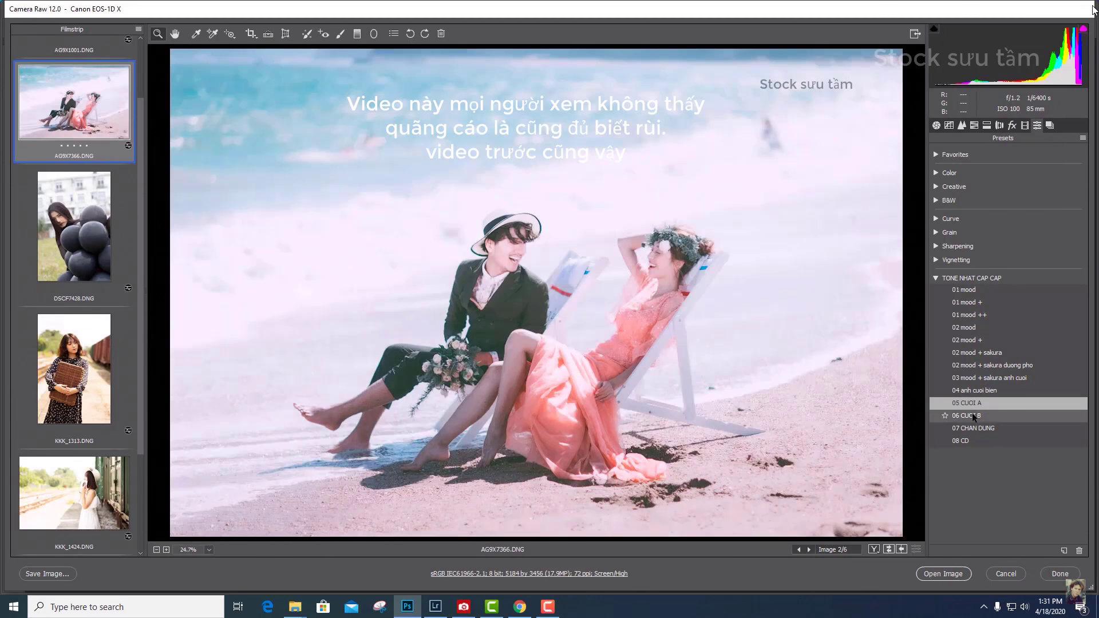
left_click(972, 413)
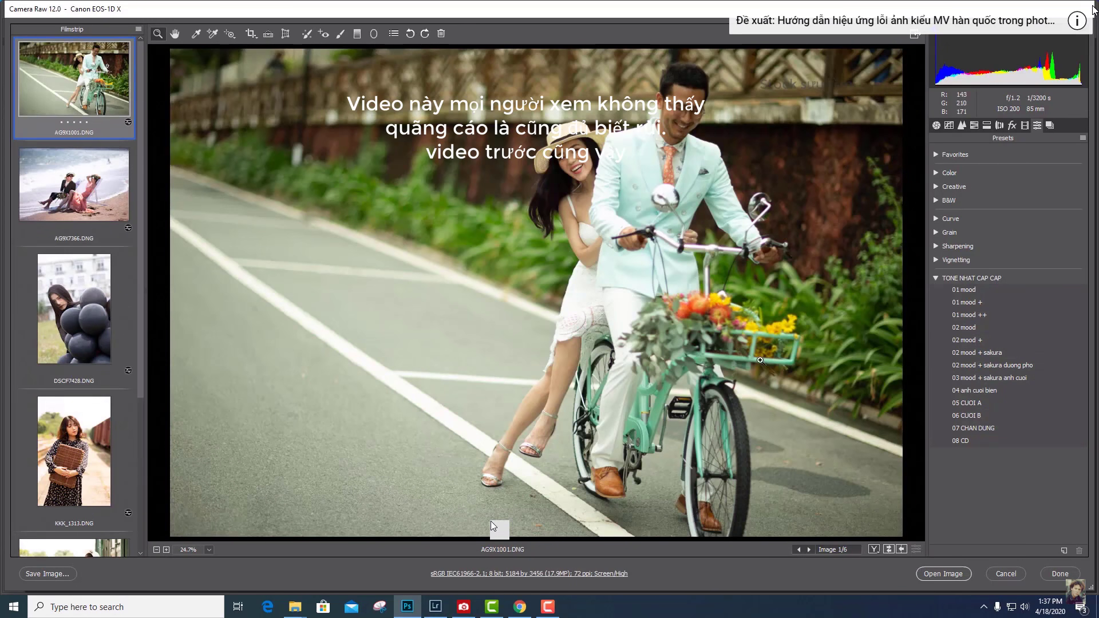
Apply the 06 CUOI B preset from TONE NHAT CAP CAP to the bicycle photo AG9X1001.DNG.
left_click(970, 416)
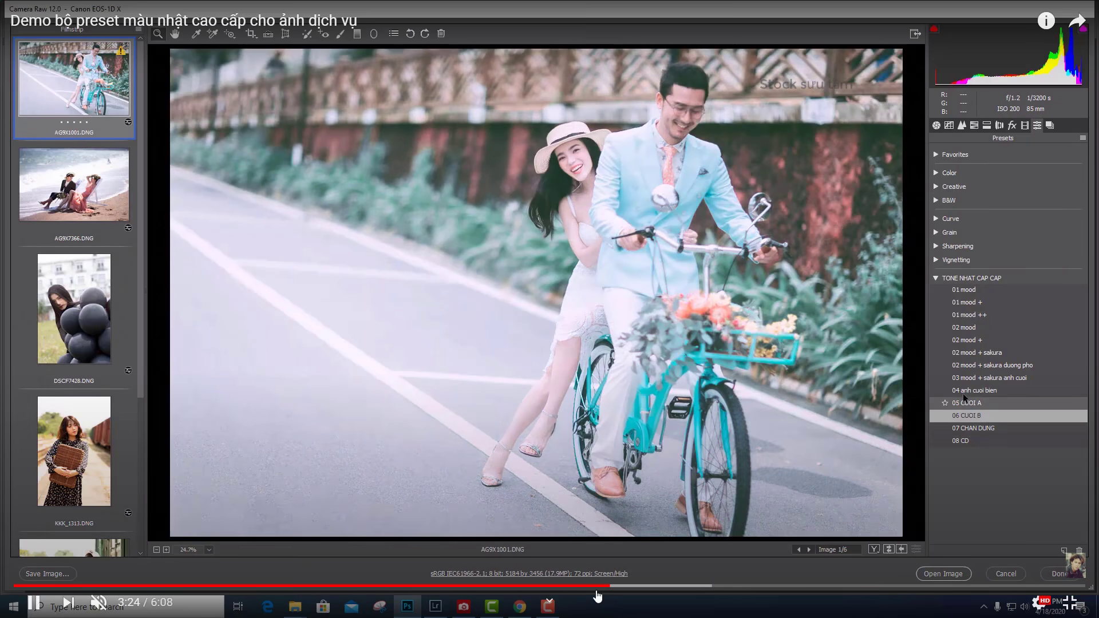
left_click(674, 262)
key("Escape")
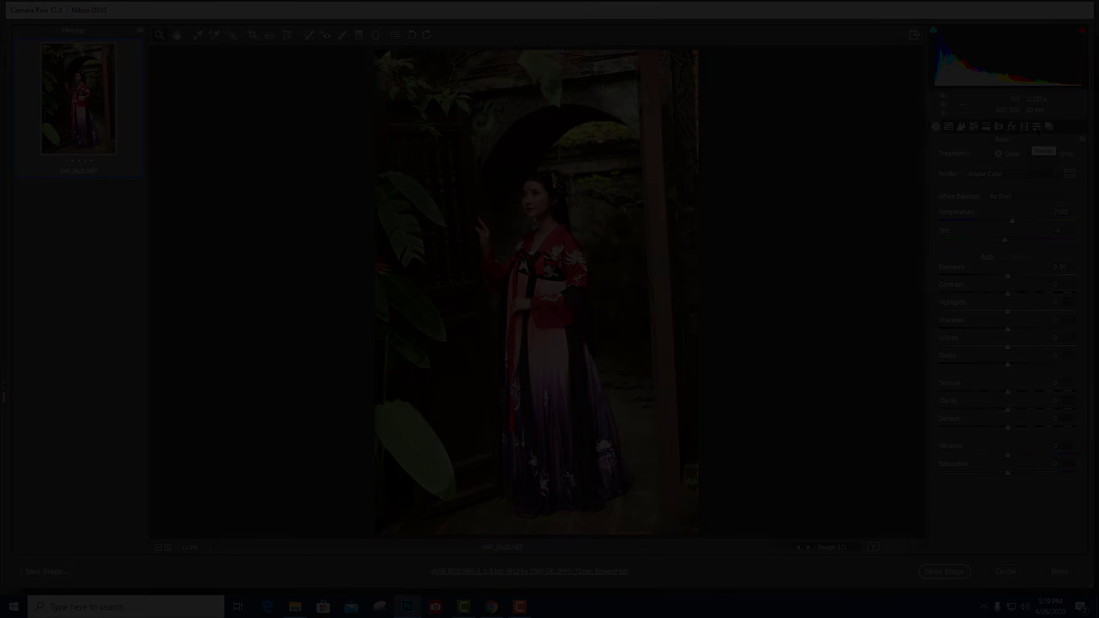